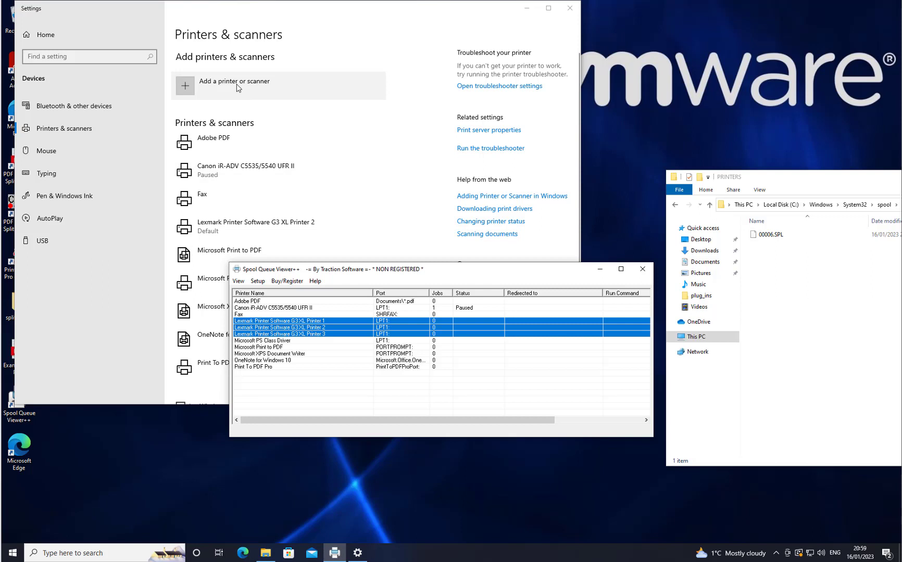
Start a manual local printer install using the existing Lexmark Printer Software G3 XL driver.
left_click(230, 83)
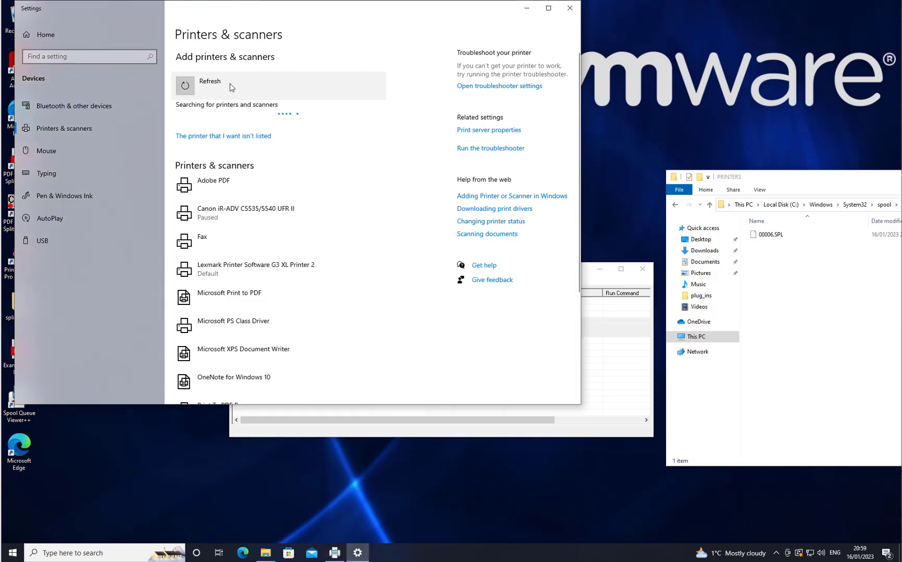
left_click(226, 137)
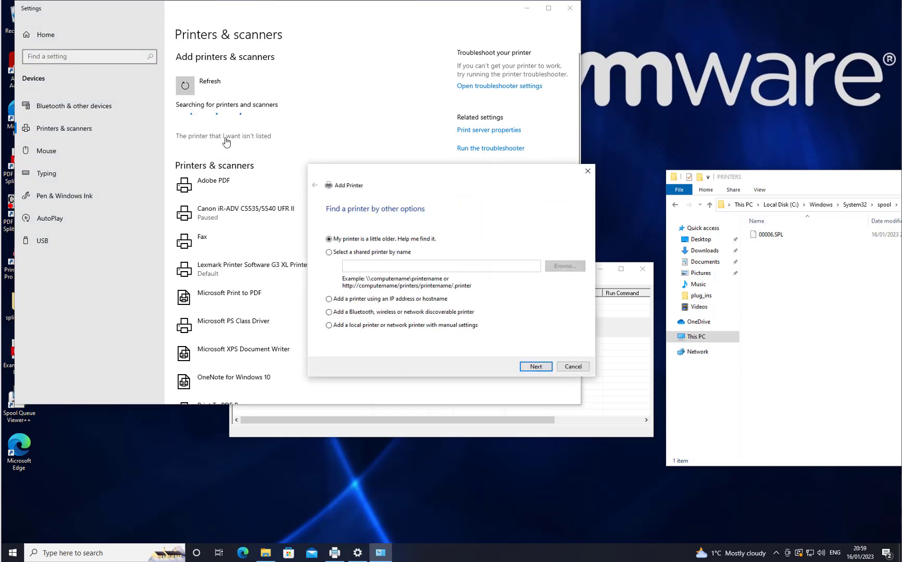
left_click(329, 325)
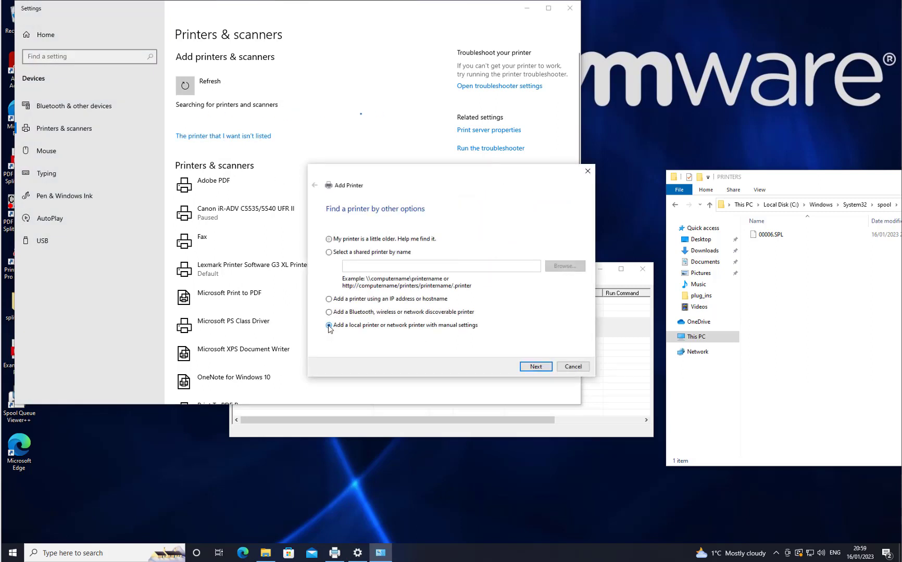
left_click(527, 366)
left_click(537, 368)
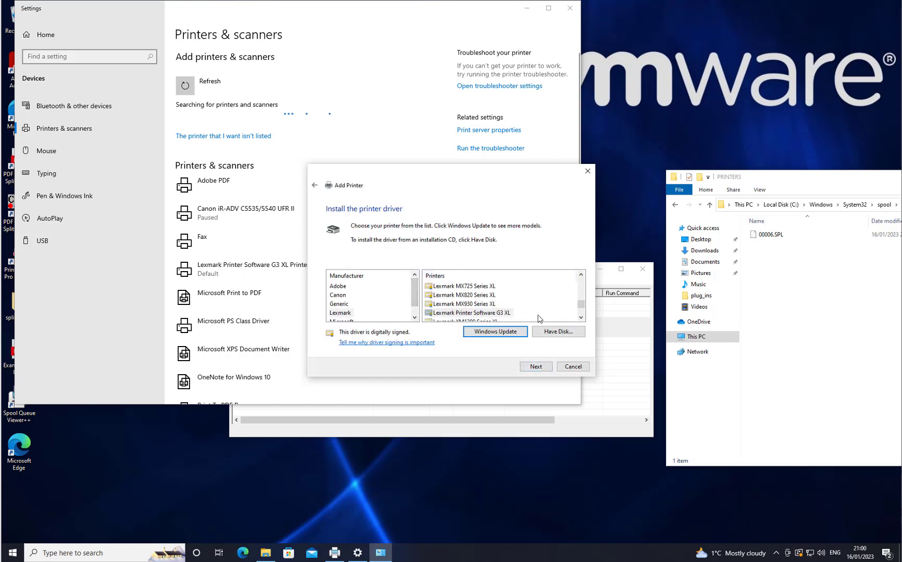
left_click(536, 367)
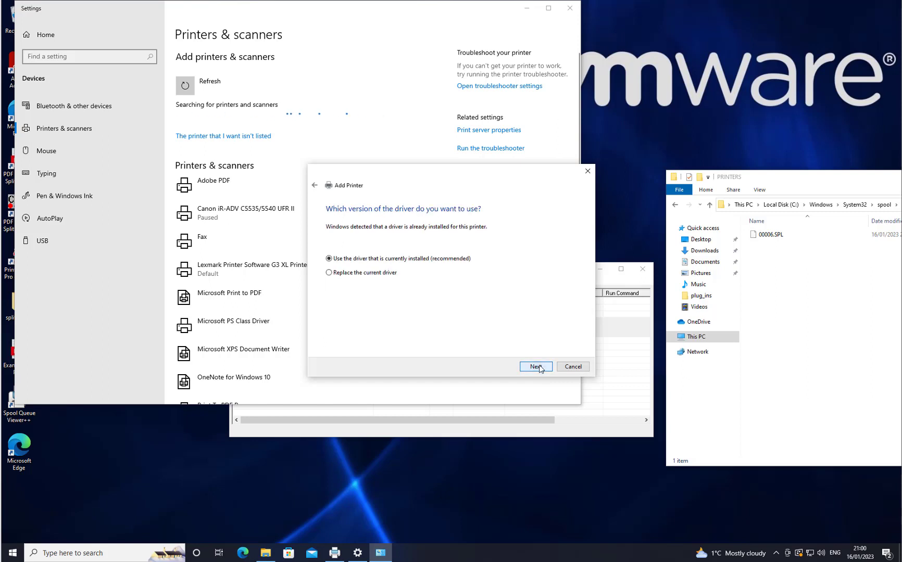
left_click(539, 368)
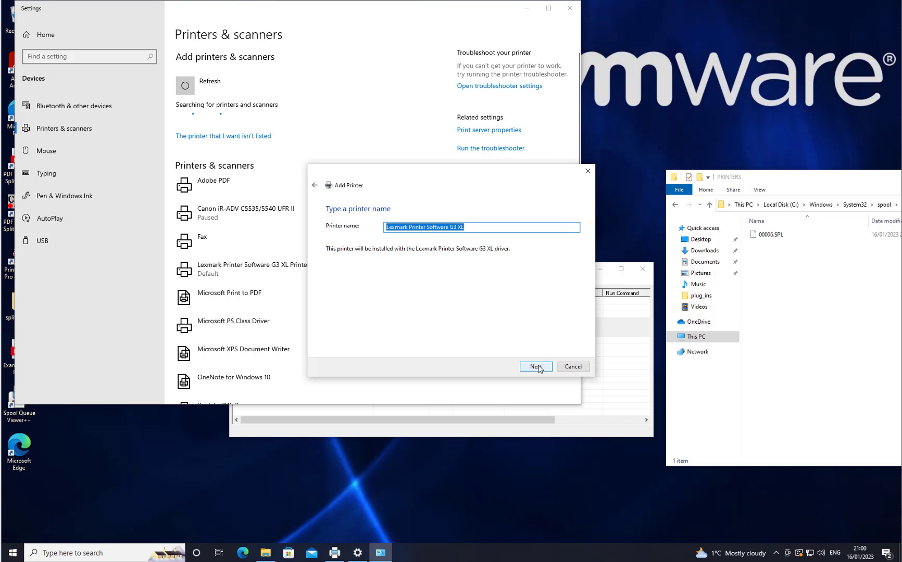
Name the printer 'Lexmark Printer Software G3 XL Dummy Printer' and finish the installation.
left_click(485, 227)
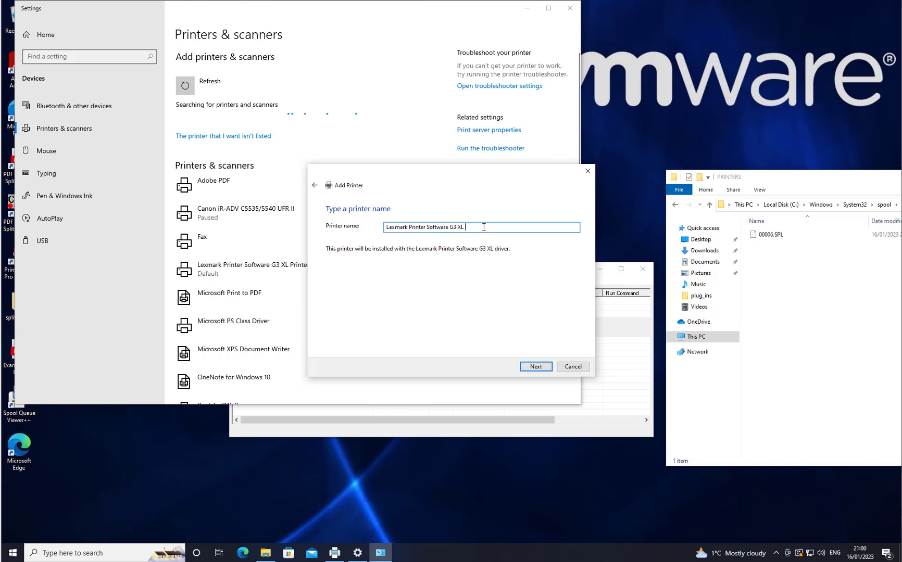
type("Dummy Printer")
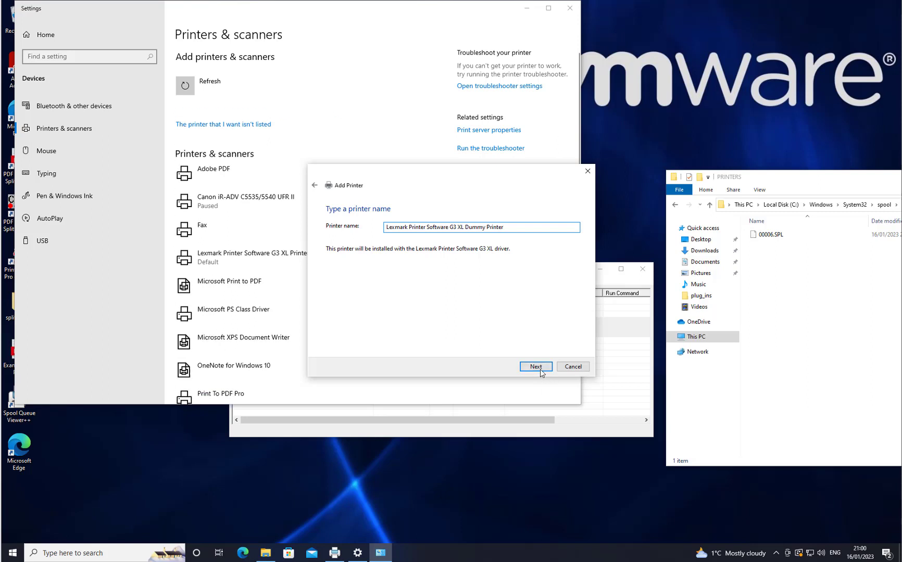
left_click(537, 367)
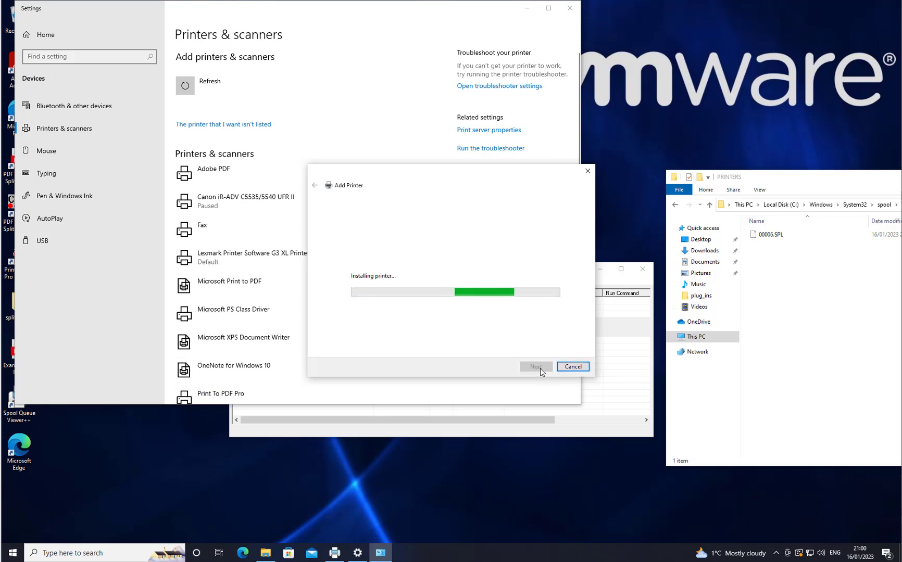
left_click(538, 371)
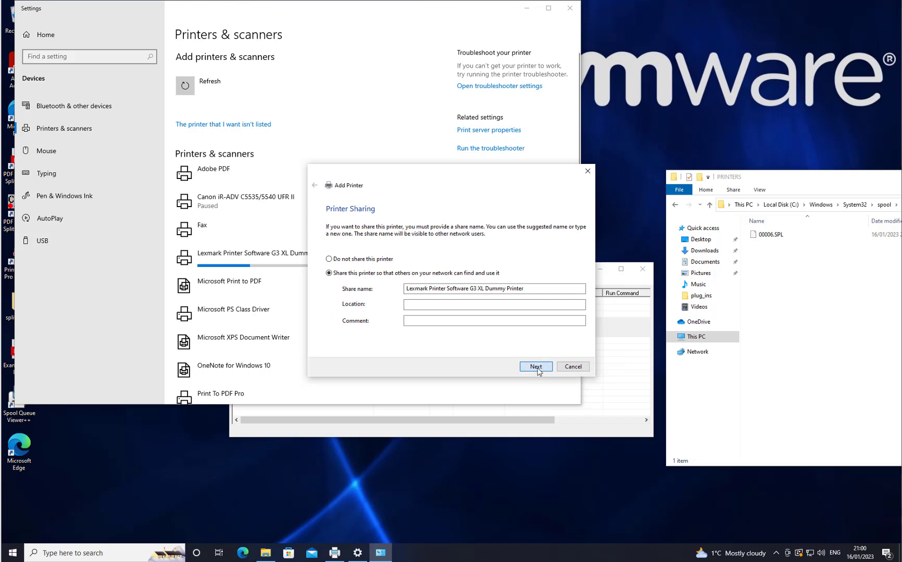
left_click(538, 368)
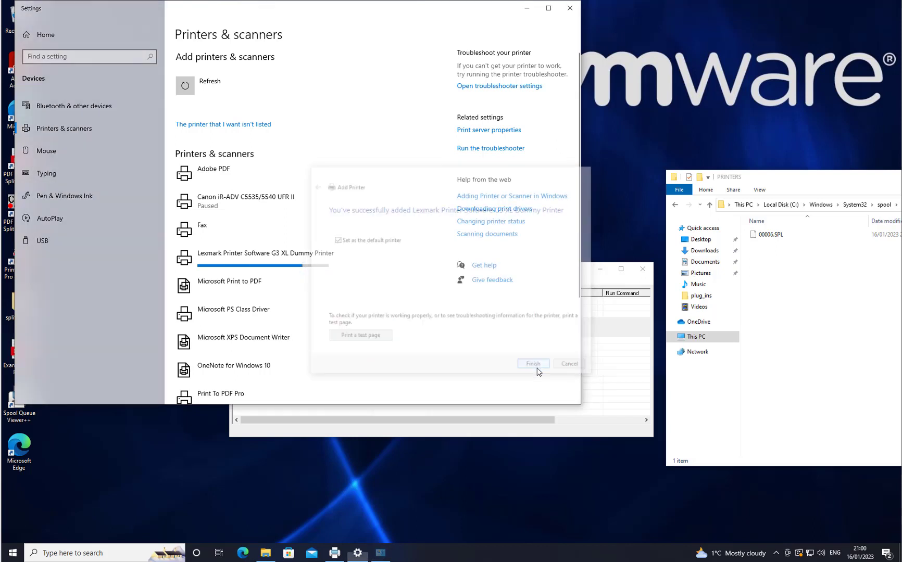
Refresh Spool Queue Viewer++ so the Dummy Printer appears, and select it.
left_click(527, 9)
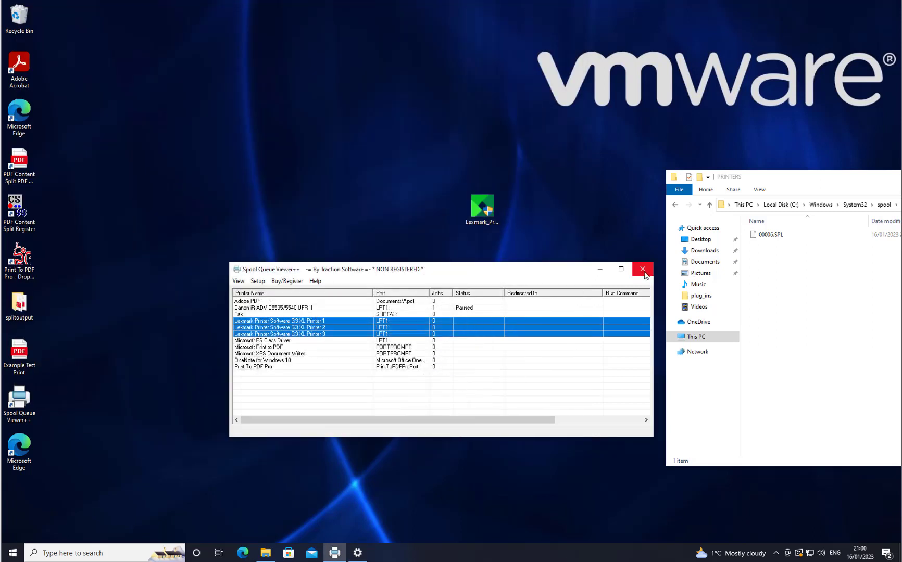
left_click(238, 282)
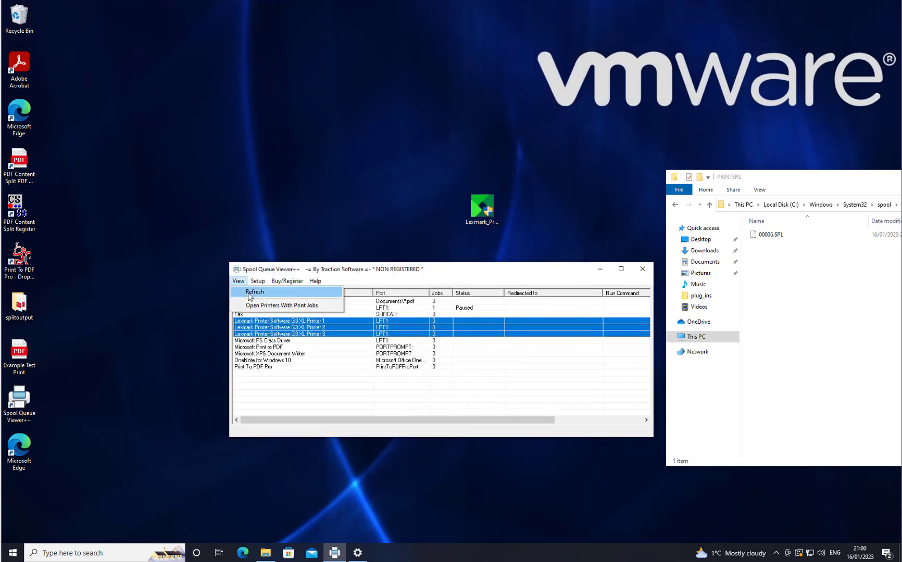
left_click(251, 294)
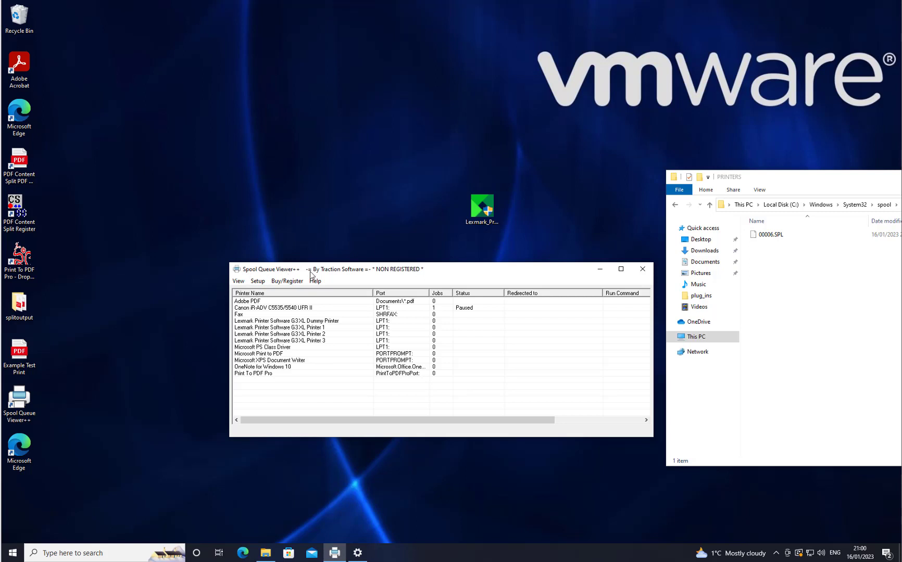
left_click(334, 323)
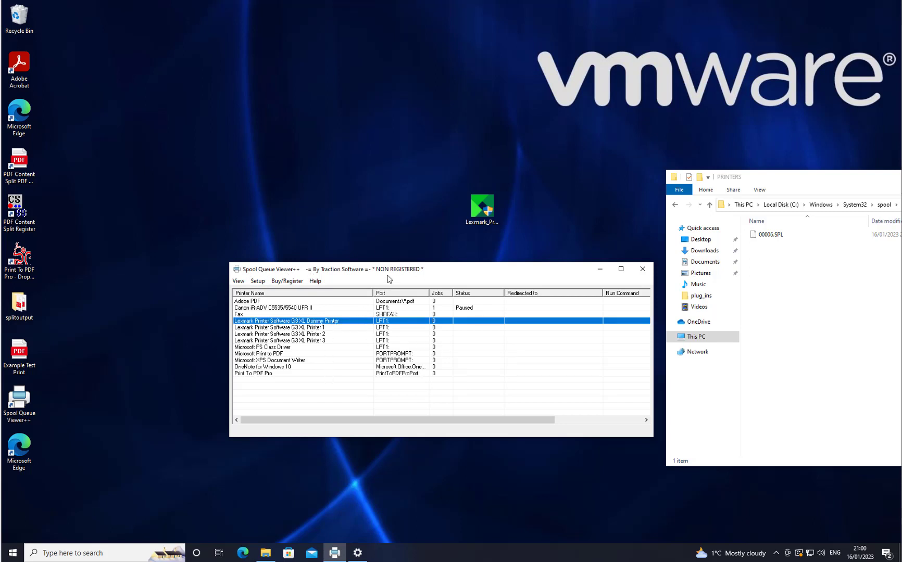
left_click_drag(395, 271, 360, 254)
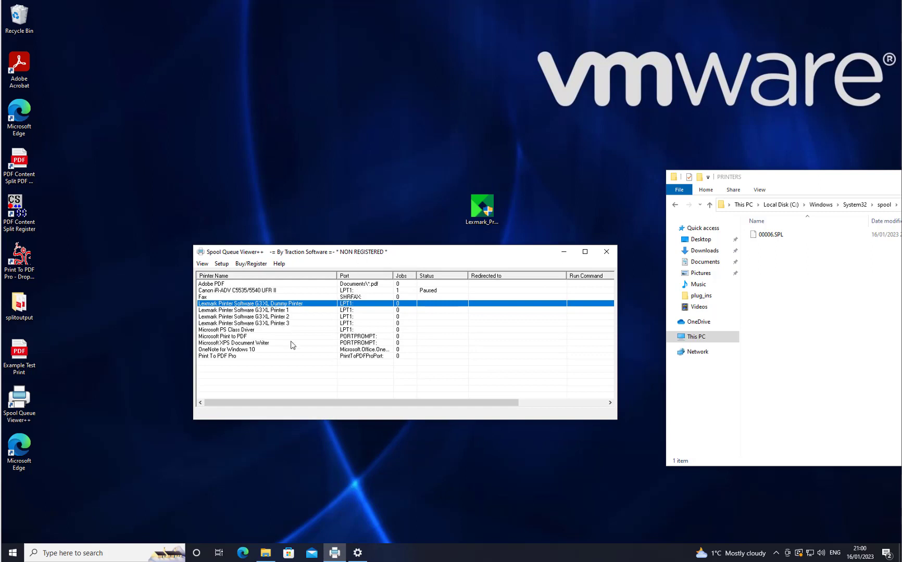
Redirect all Dummy Printer prints to Lexmark G3XL Printers 1, 2 and 3.
right_click(309, 303)
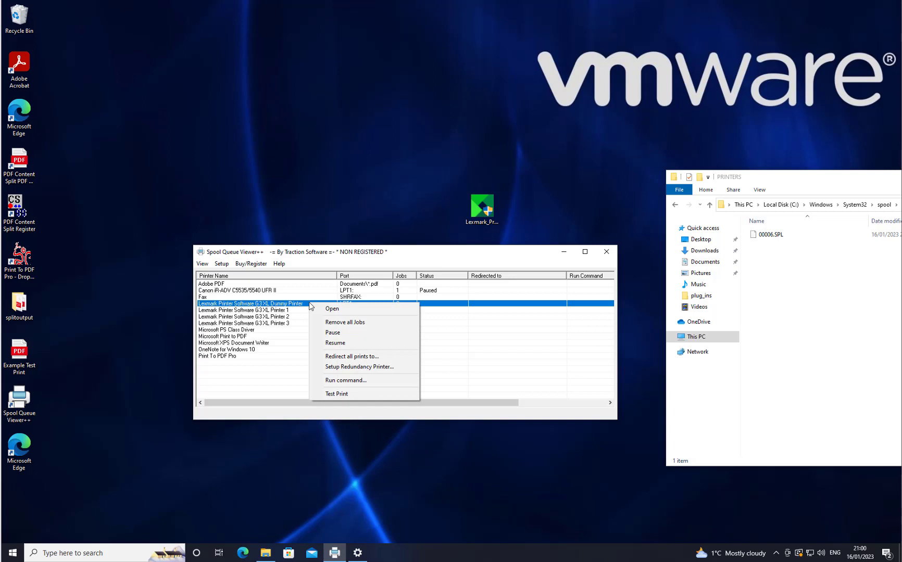
left_click(364, 358)
left_click(372, 299)
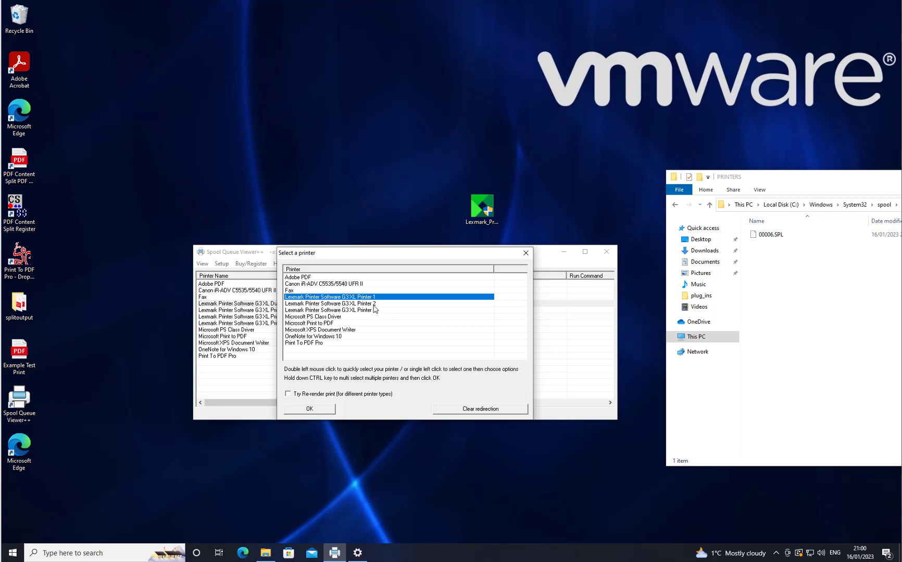
left_click(372, 304, "ctrl")
left_click(376, 317, "ctrl")
left_click(376, 323, "ctrl")
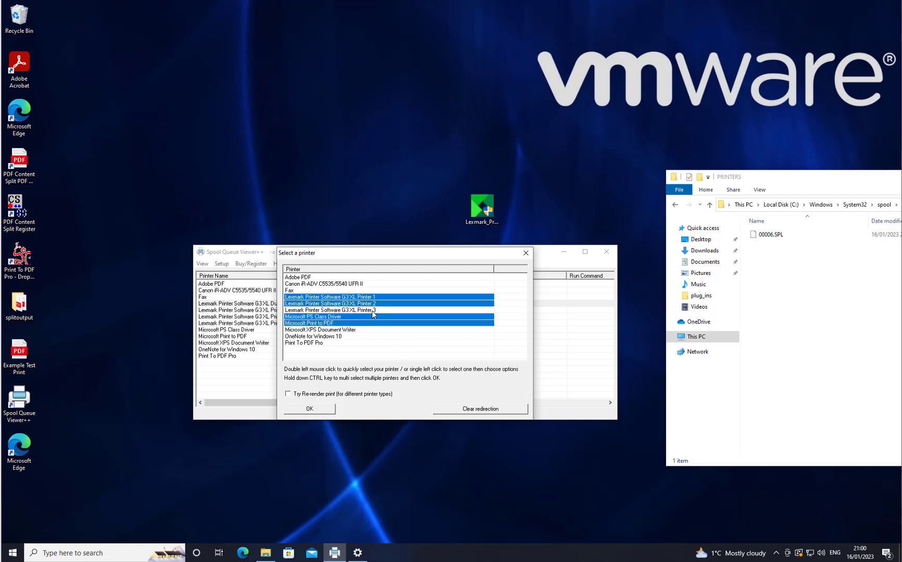
left_click(373, 311, "ctrl")
left_click(368, 317, "ctrl")
left_click(367, 323, "ctrl")
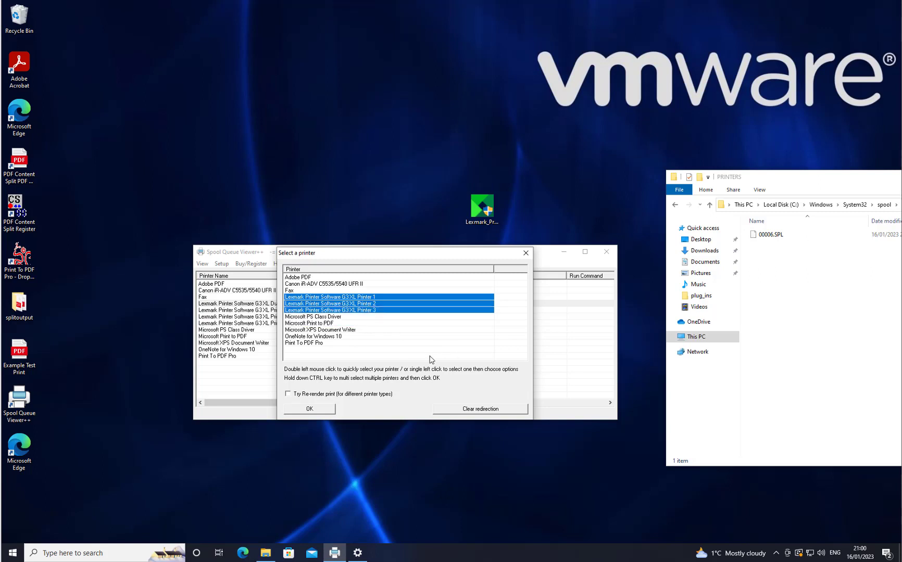
left_click(324, 407)
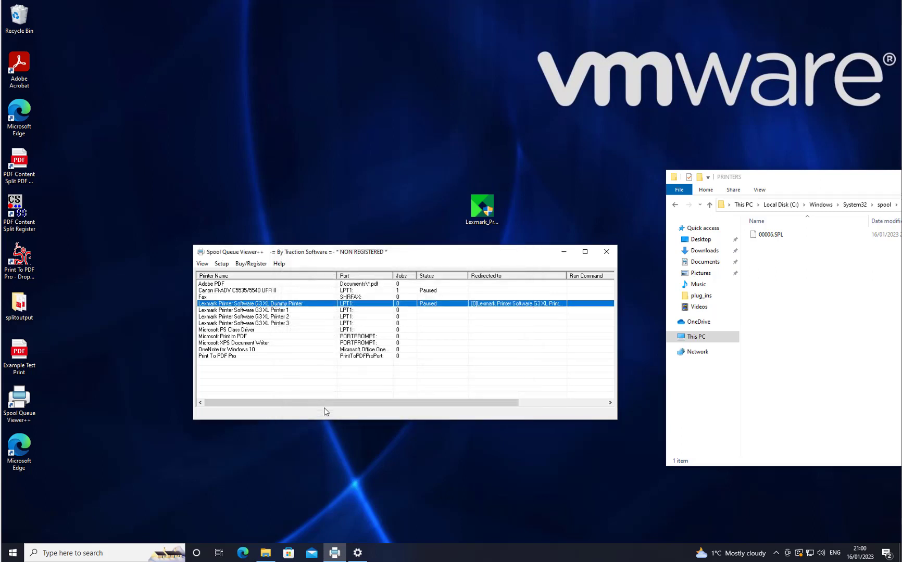
Widen the Redirected to column and send a test print to the Dummy Printer.
left_click_drag(568, 276, 599, 276)
right_click(308, 306)
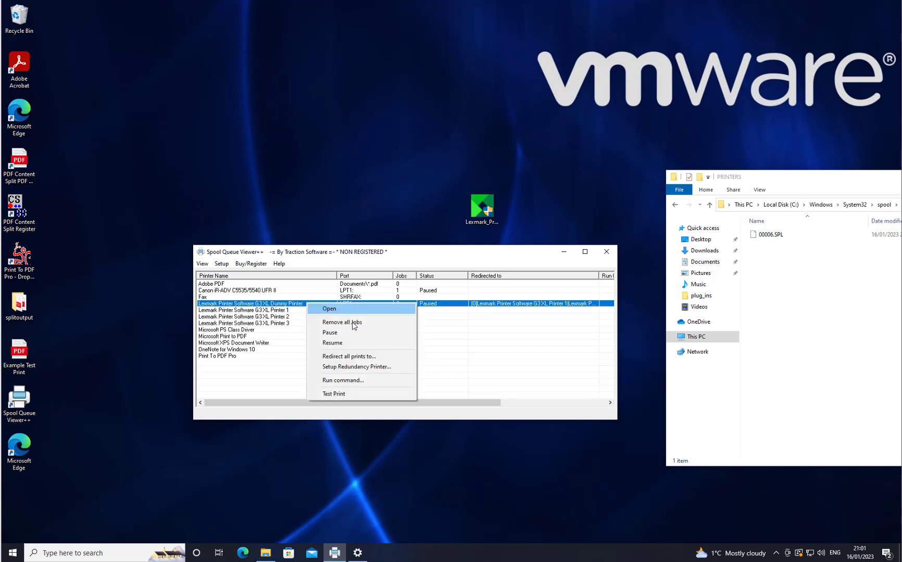
left_click(358, 396)
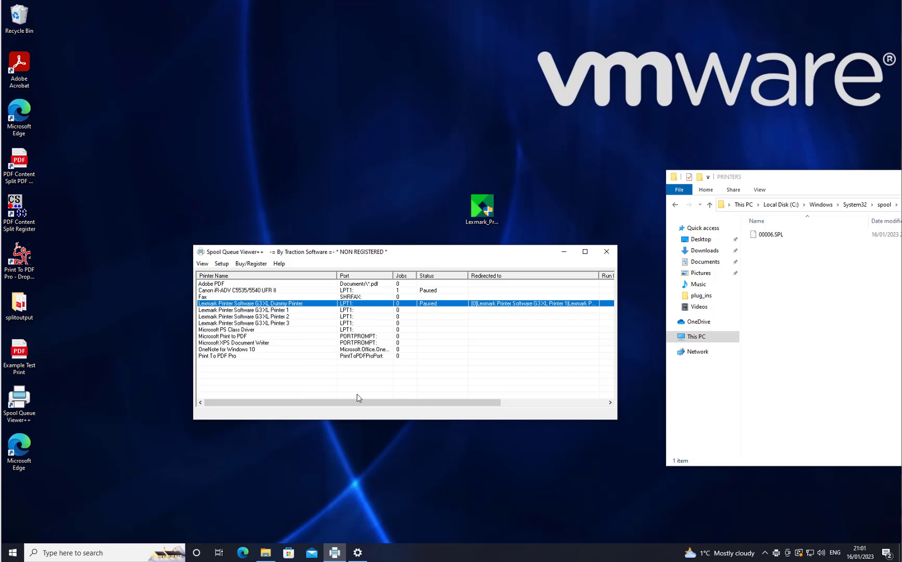
Check that Lexmark Printers 1, 2 and 3 each show one job.
left_click(405, 318)
left_click(406, 323)
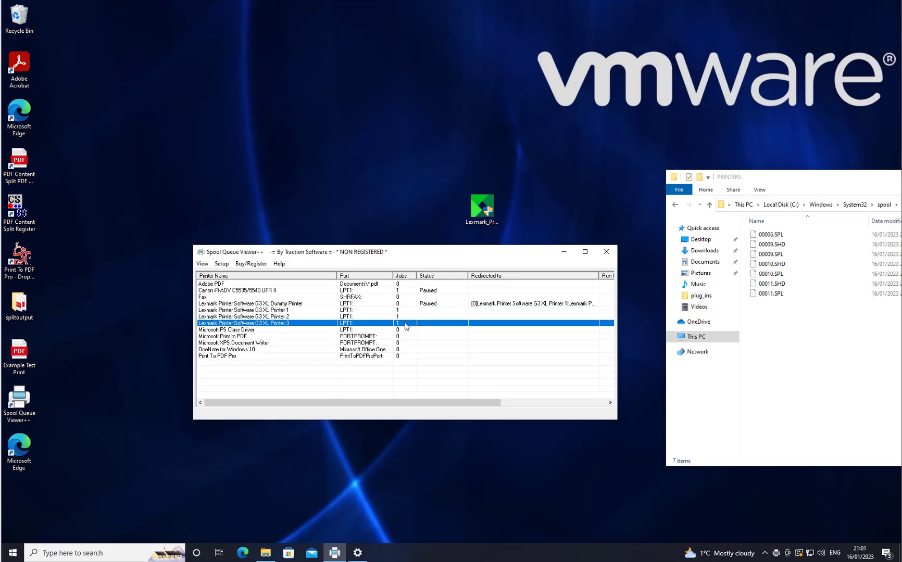
left_click(402, 311)
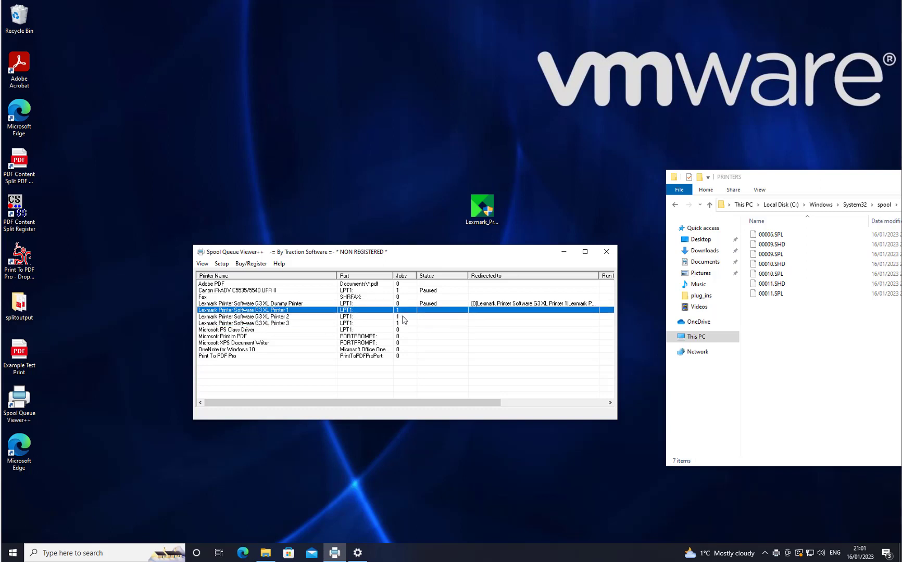
left_click(404, 317)
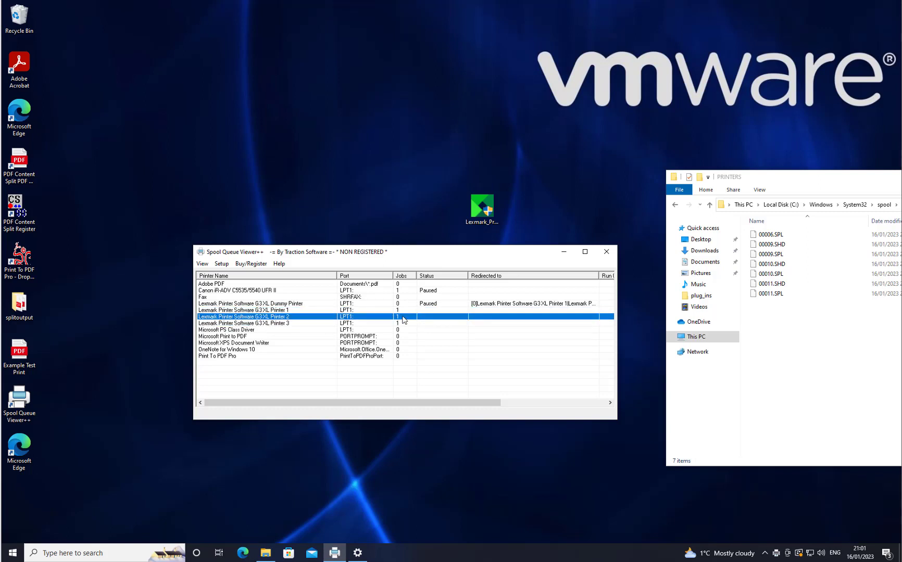
Preview the Test Print.pdf job in Lexmark Printer 1's queue.
double_click(294, 311)
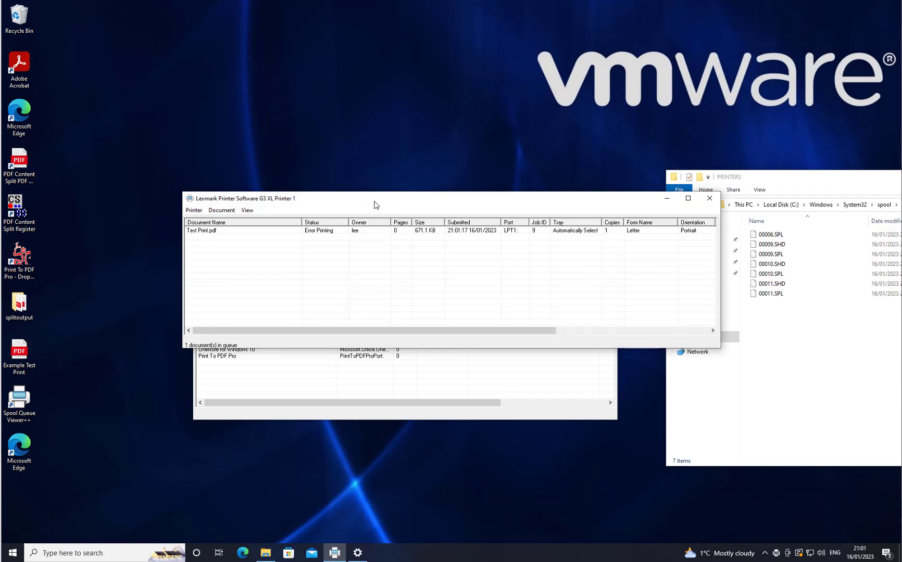
left_click_drag(376, 204, 396, 340)
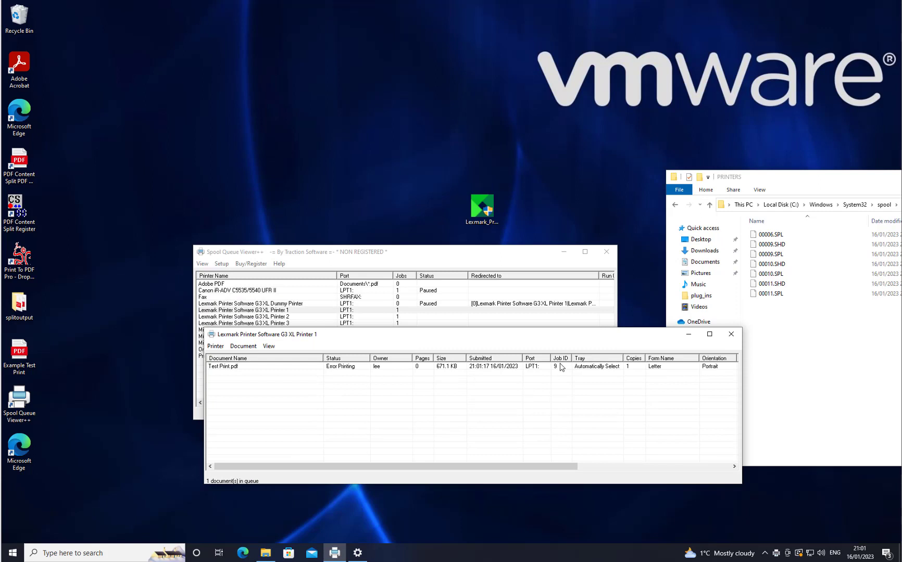
left_click(249, 367)
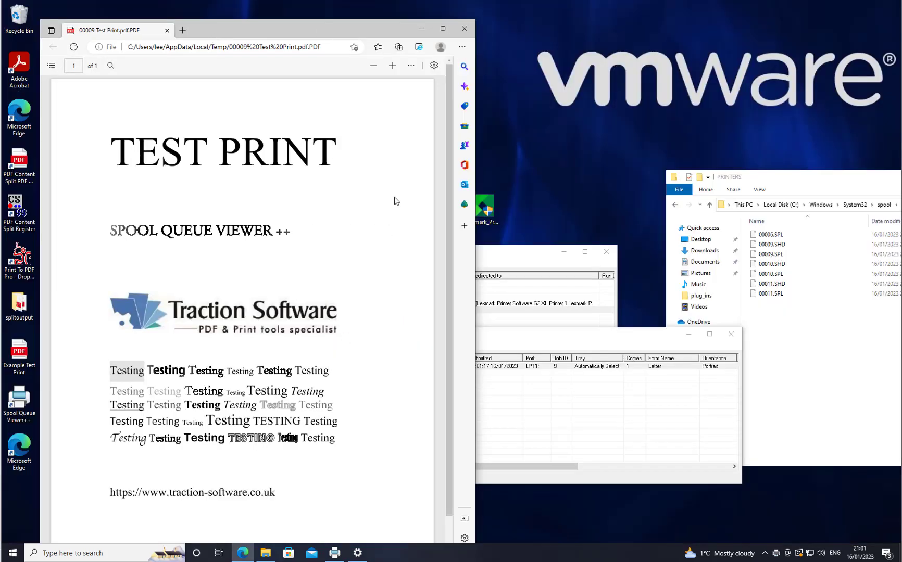
left_click(462, 30)
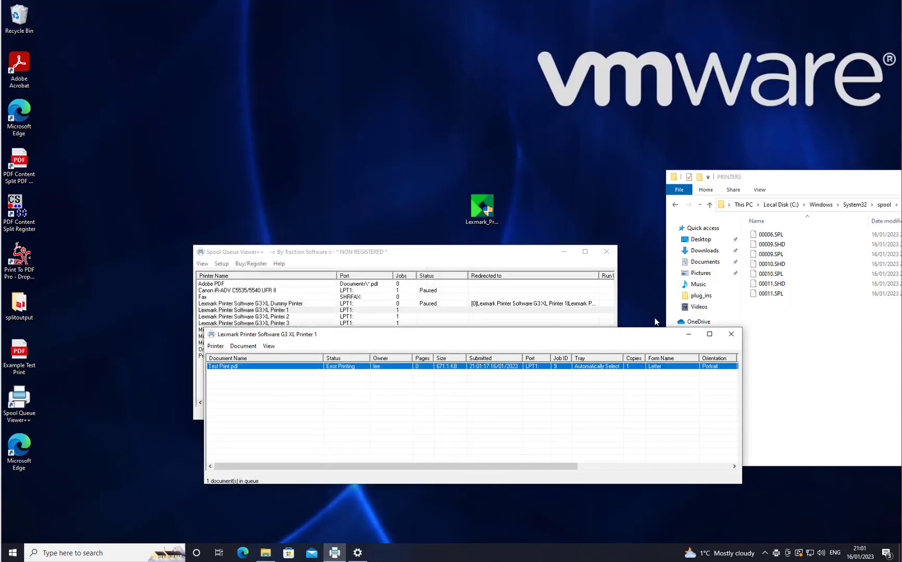
left_click(731, 334)
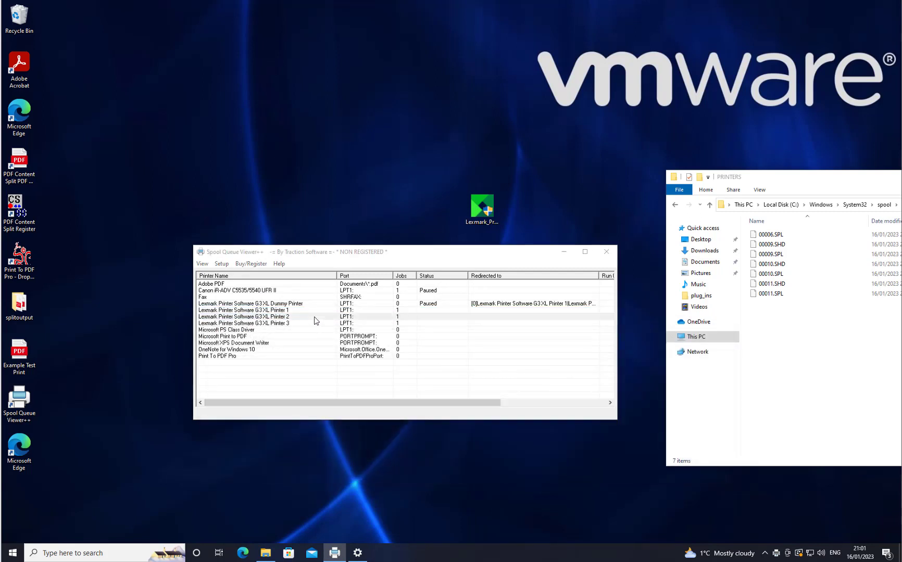
Preview the Test Print.pdf job in the Printer 2 and Printer 3 queues.
double_click(314, 317)
left_click(214, 230)
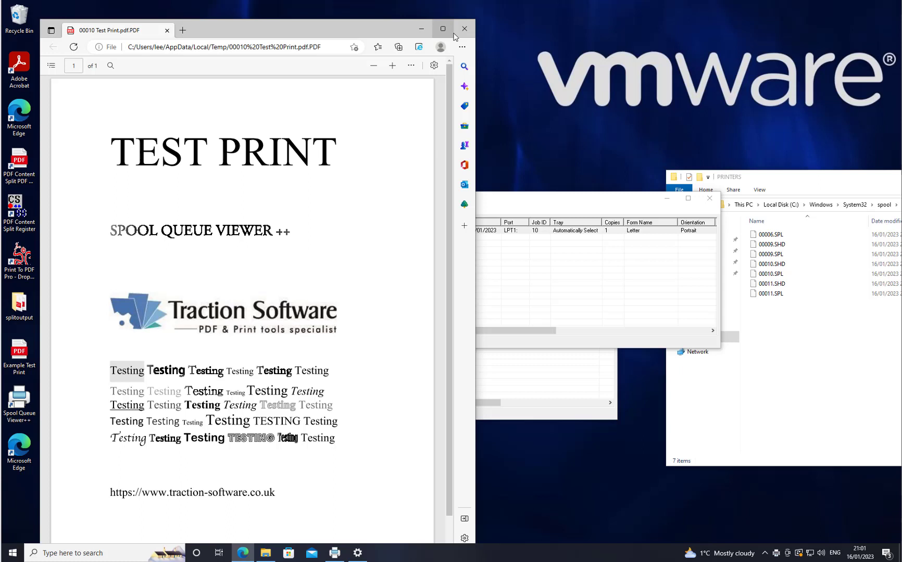
left_click(467, 27)
left_click(710, 199)
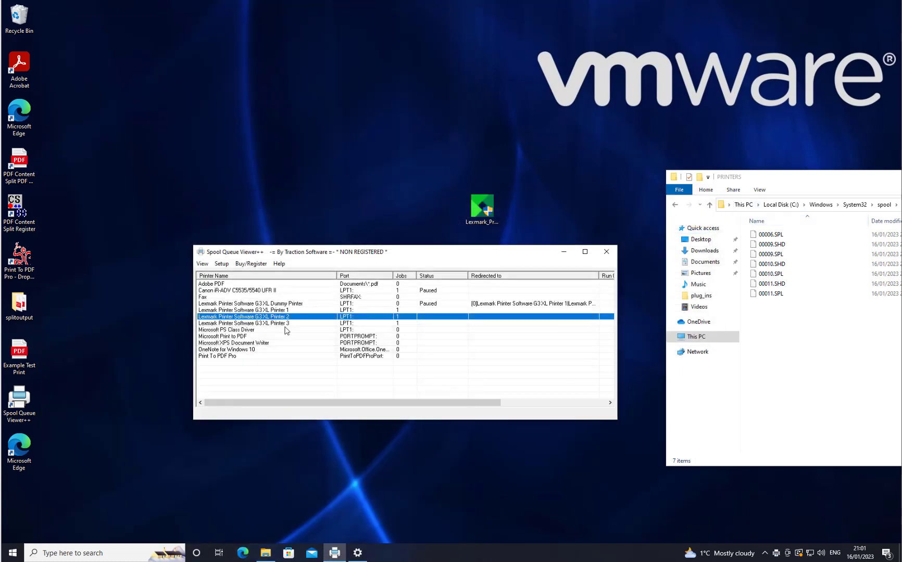
double_click(285, 324)
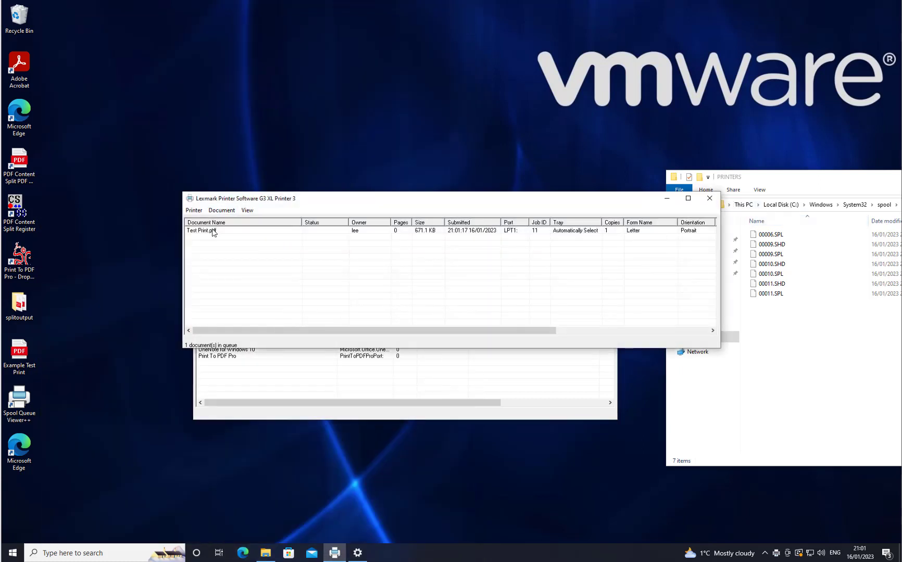
double_click(213, 231)
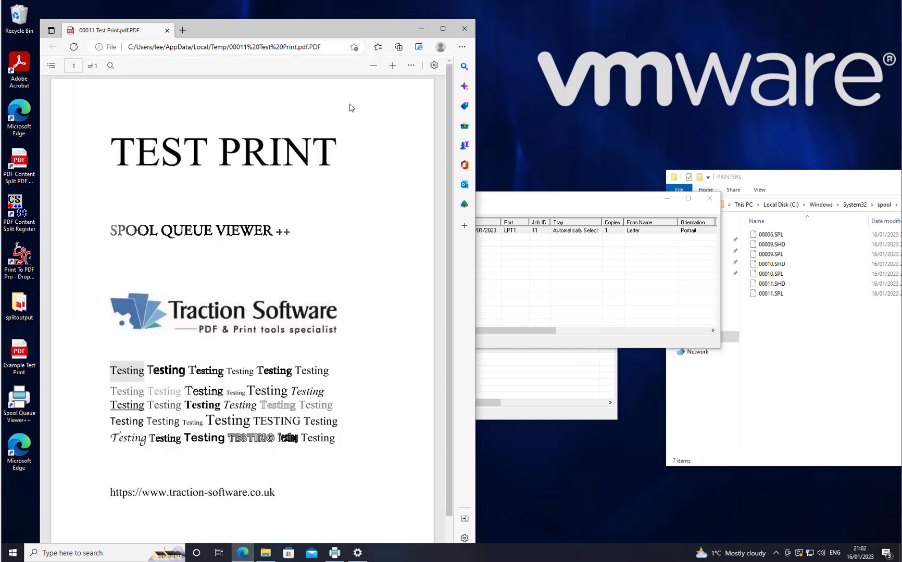
left_click(464, 30)
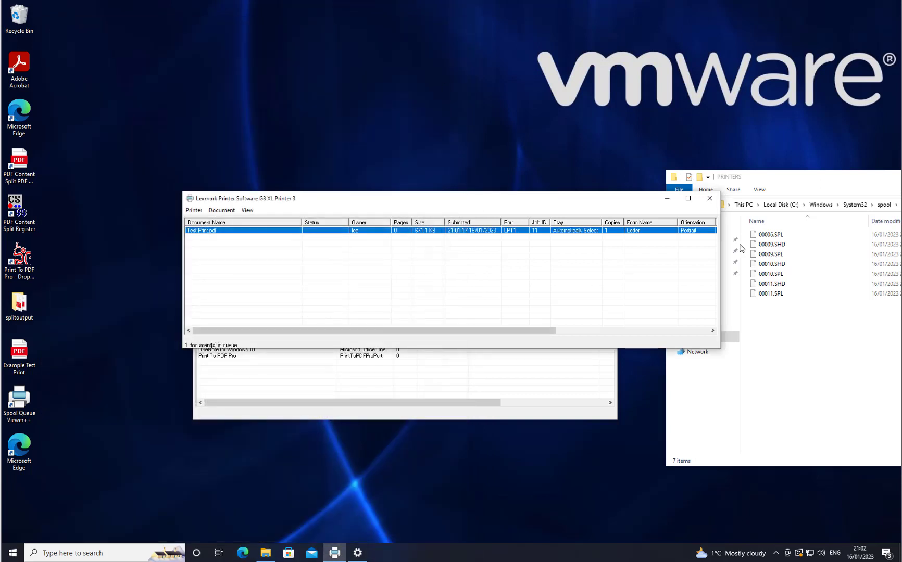
left_click(709, 198)
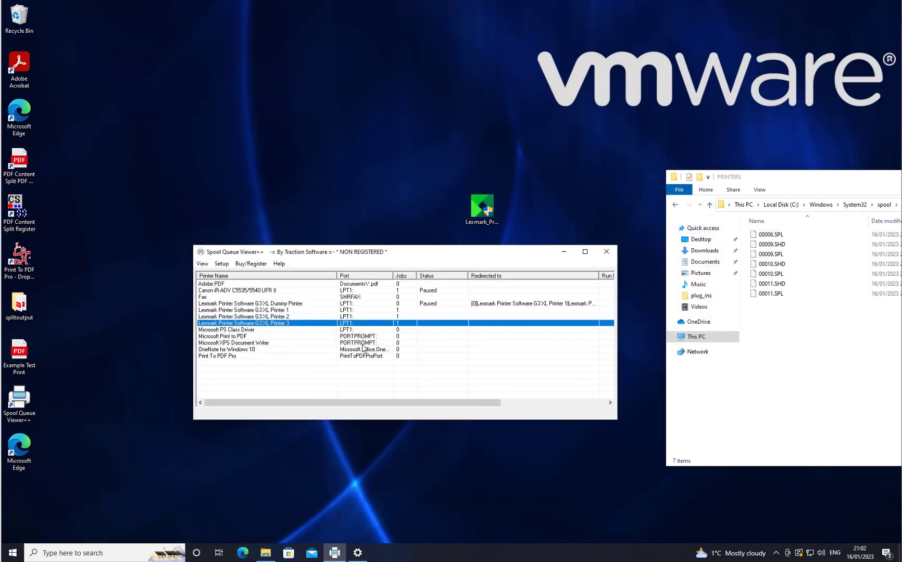
Pause Lexmark Printers 1, 2 and 3.
key("Up")
key("Up")
left_click(294, 323, "shift")
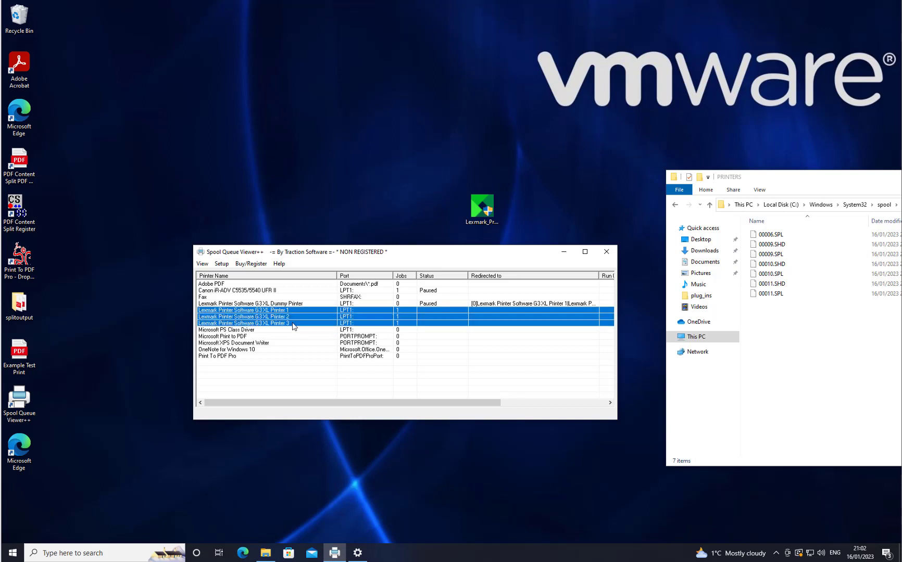
right_click(294, 324)
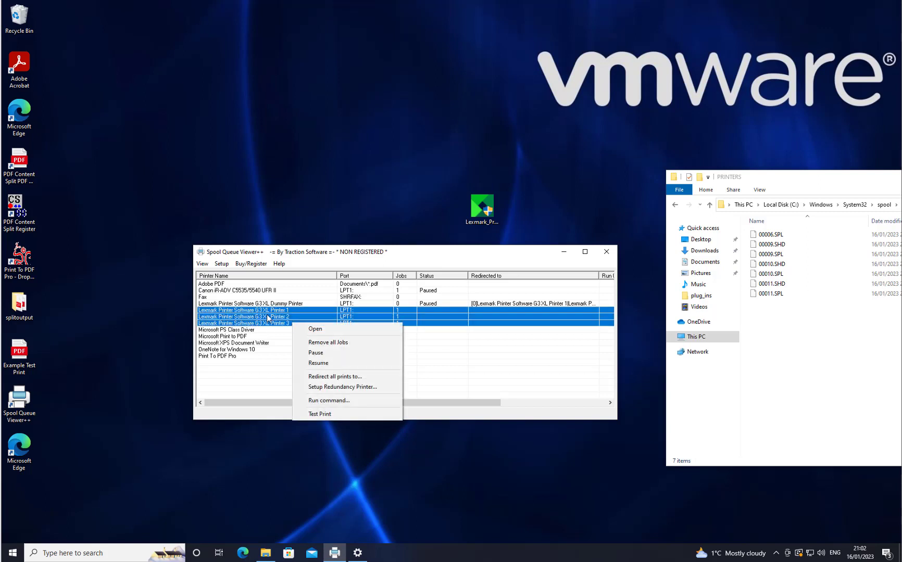
left_click(272, 310)
right_click(273, 309)
left_click(266, 310)
right_click(267, 312)
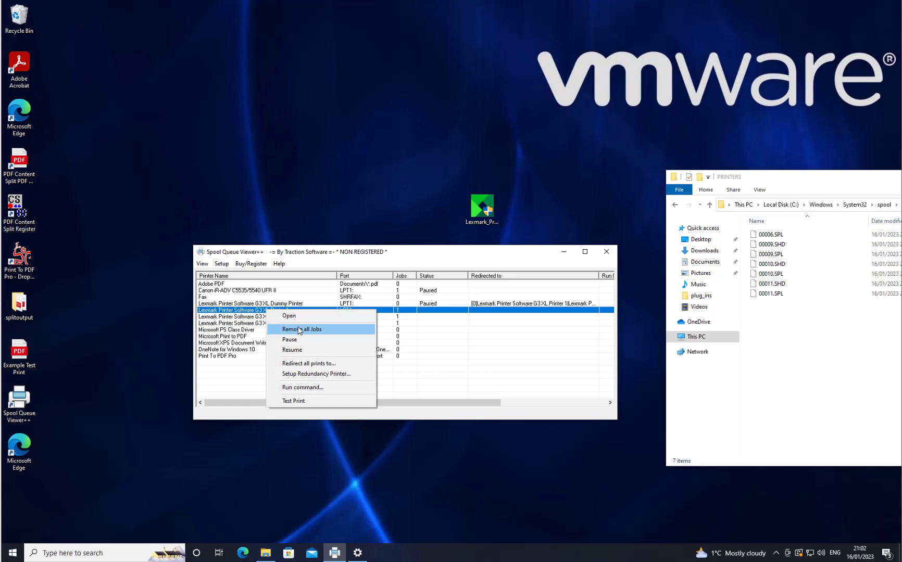
left_click(300, 339)
right_click(291, 321)
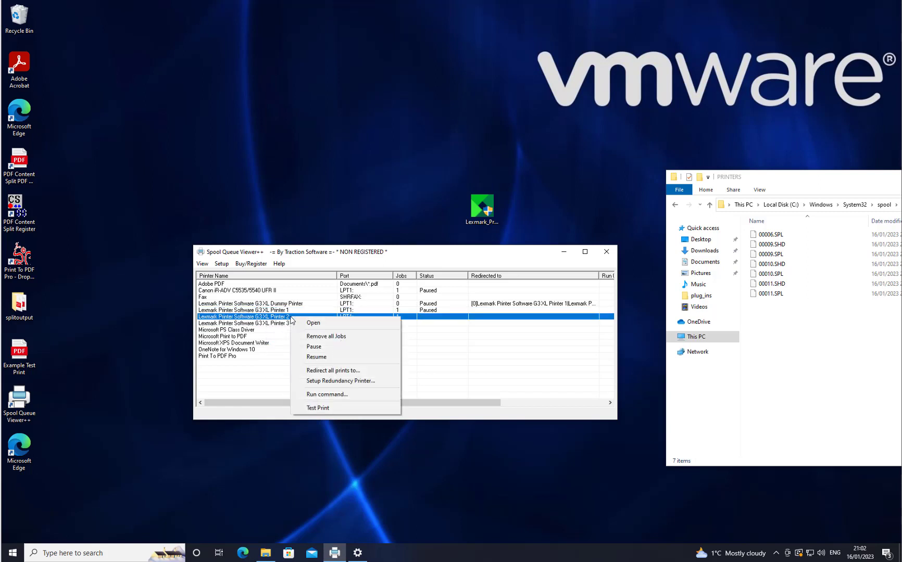
left_click(321, 347)
right_click(290, 324)
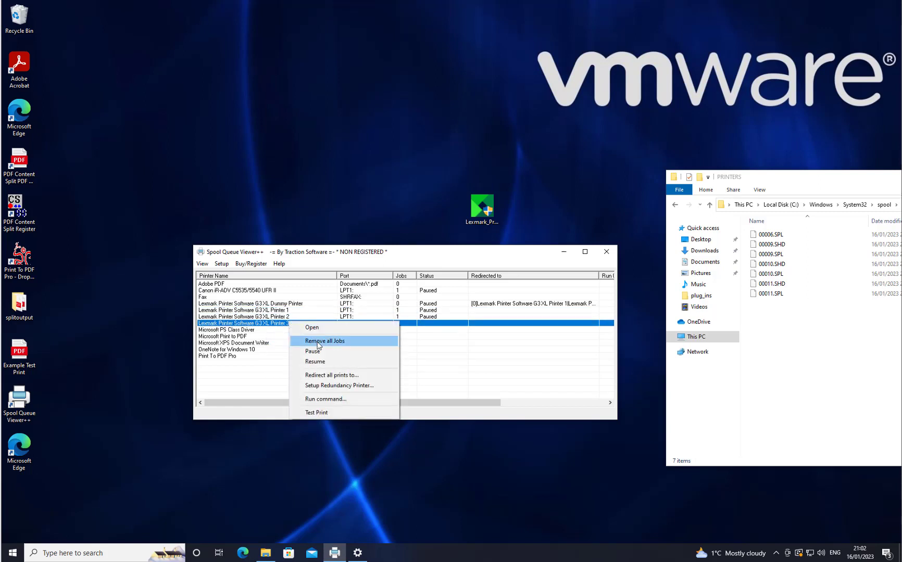
left_click(324, 350)
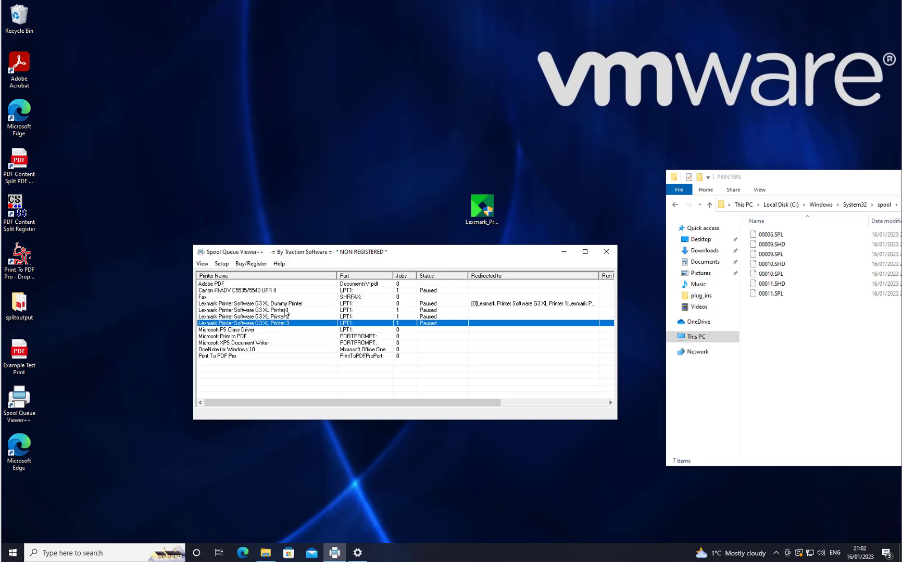
Resume Lexmark Printers 1, 2 and 3.
left_click(285, 310)
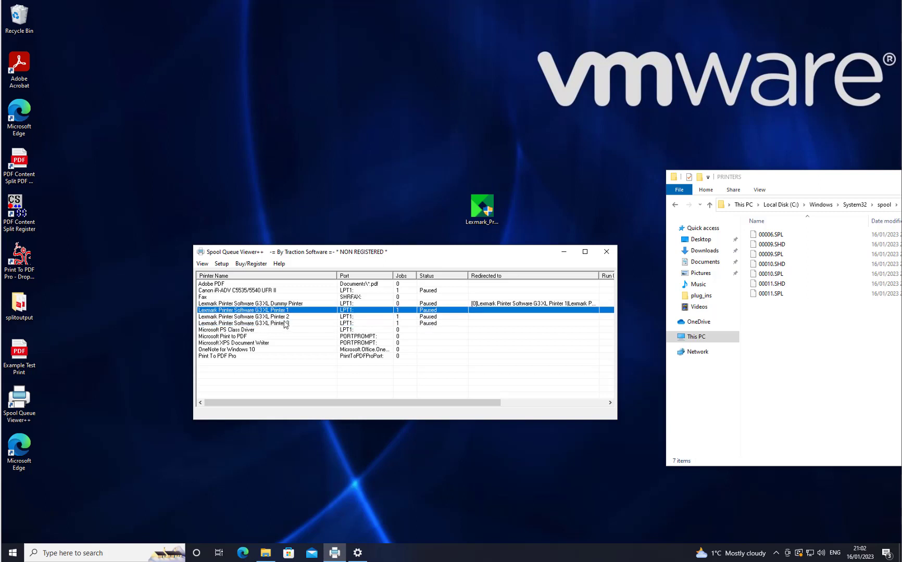
right_click(285, 311)
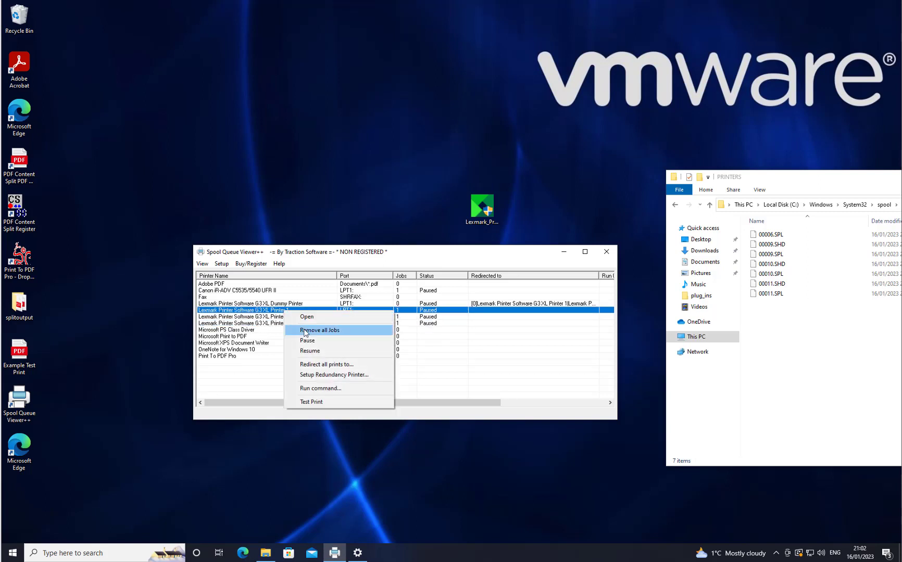
left_click(310, 350)
left_click(289, 316)
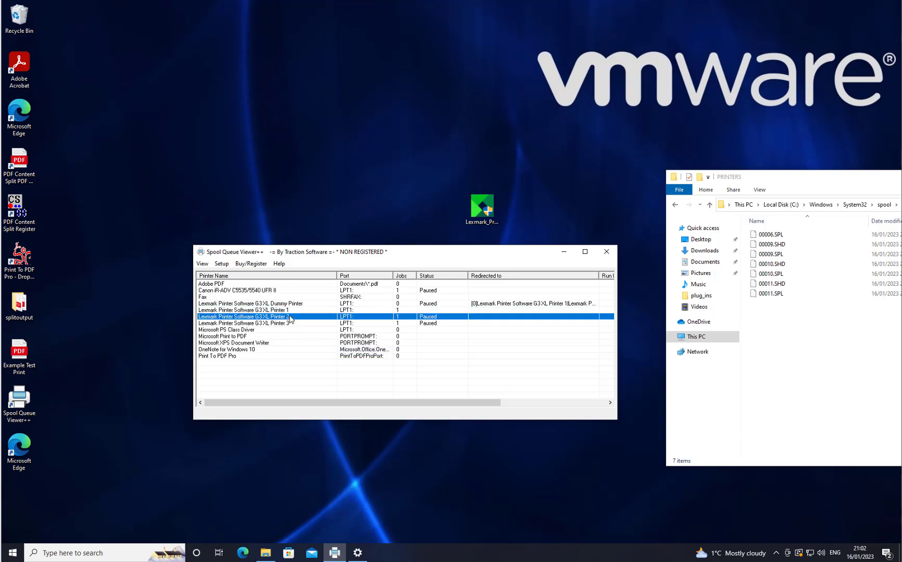
right_click(290, 316)
left_click(313, 356)
left_click(289, 322)
right_click(290, 324)
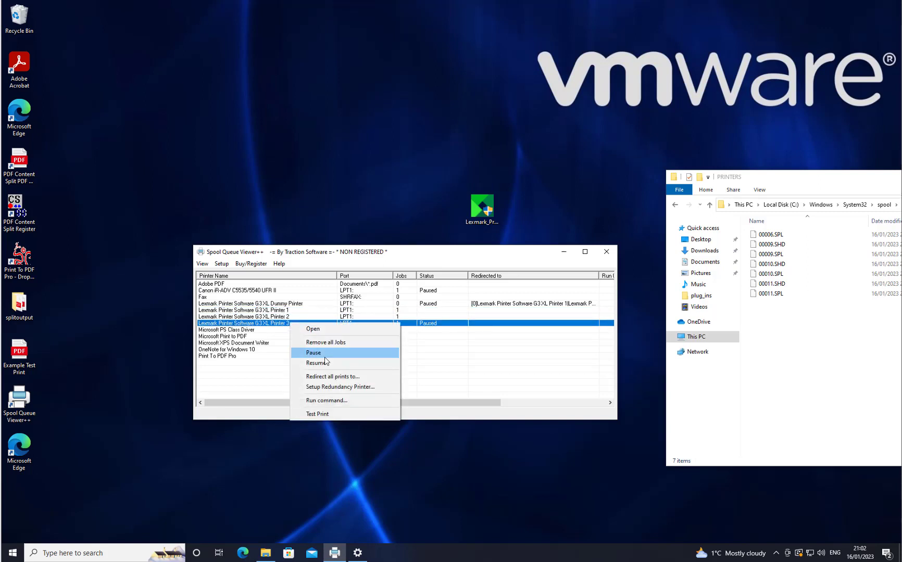
left_click(312, 363)
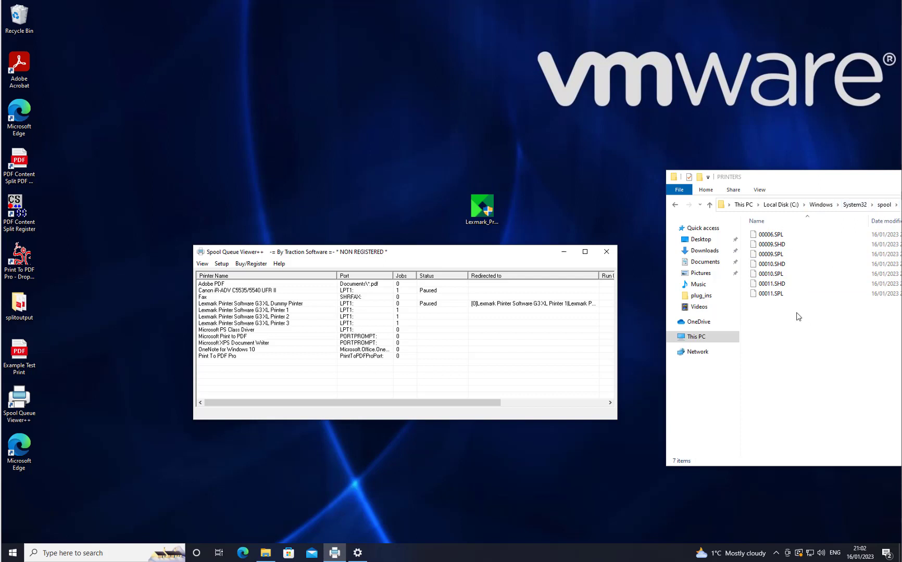
left_click(763, 303)
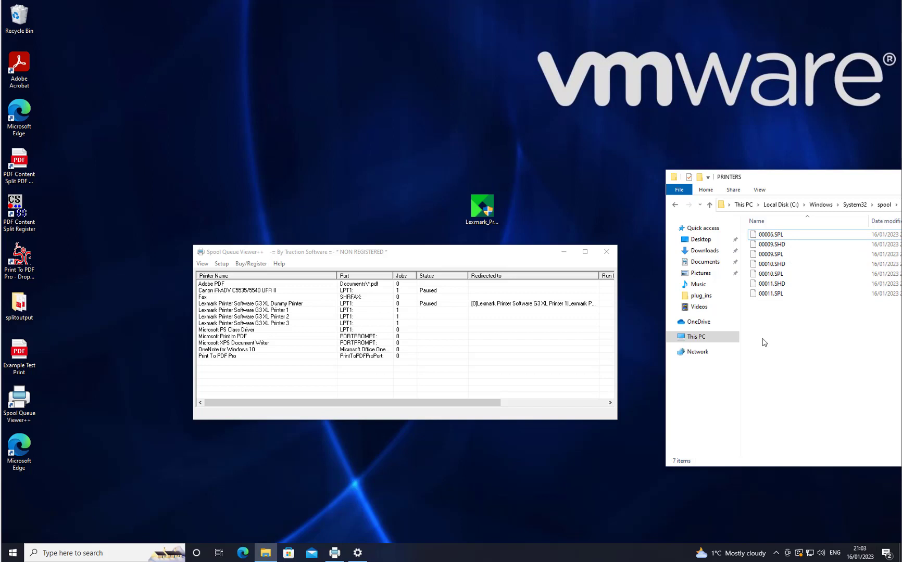
left_click(280, 263)
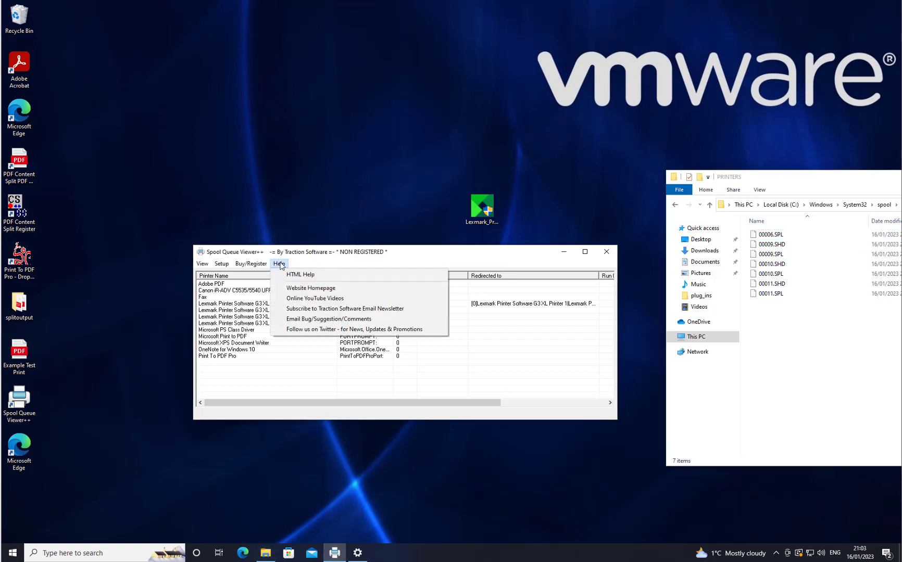
left_click(295, 275)
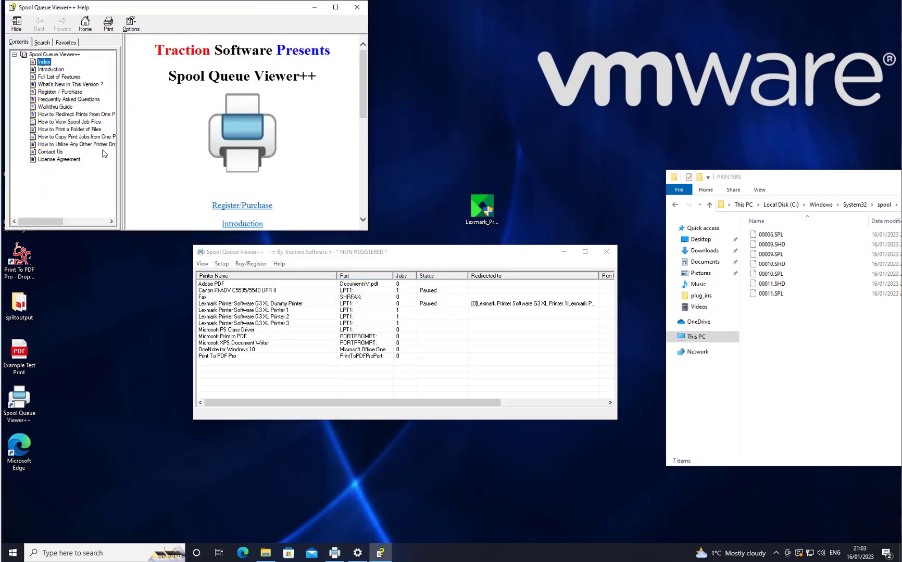
left_click(63, 100)
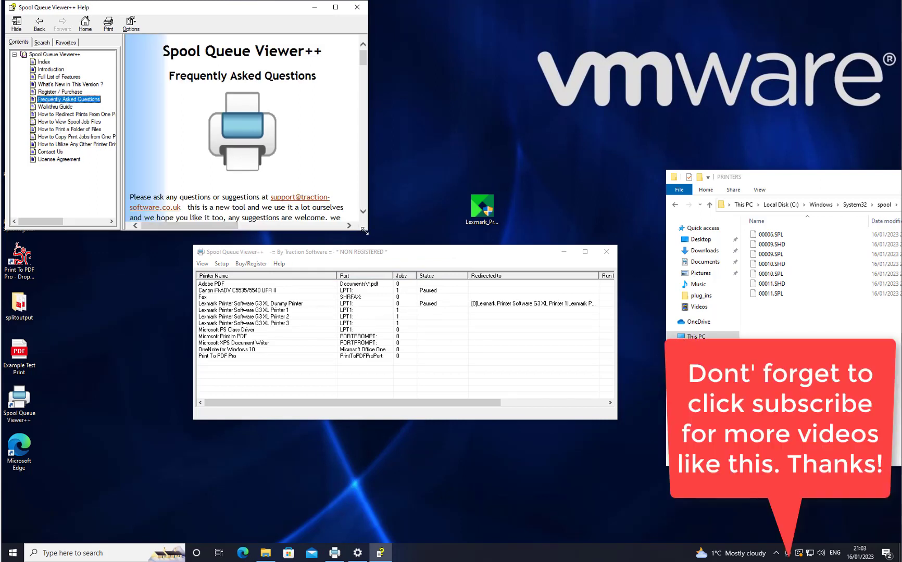
left_click_drag(364, 231, 693, 448)
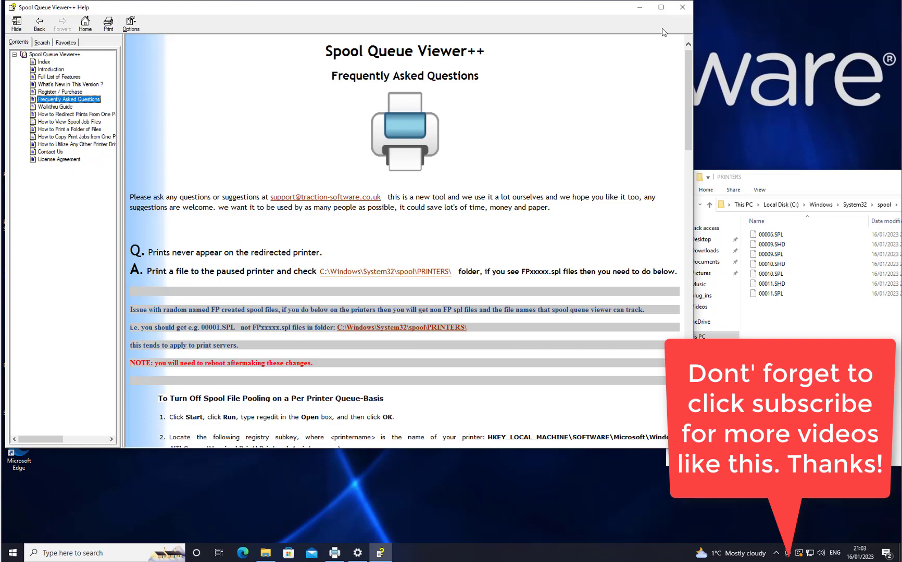
left_click(682, 6)
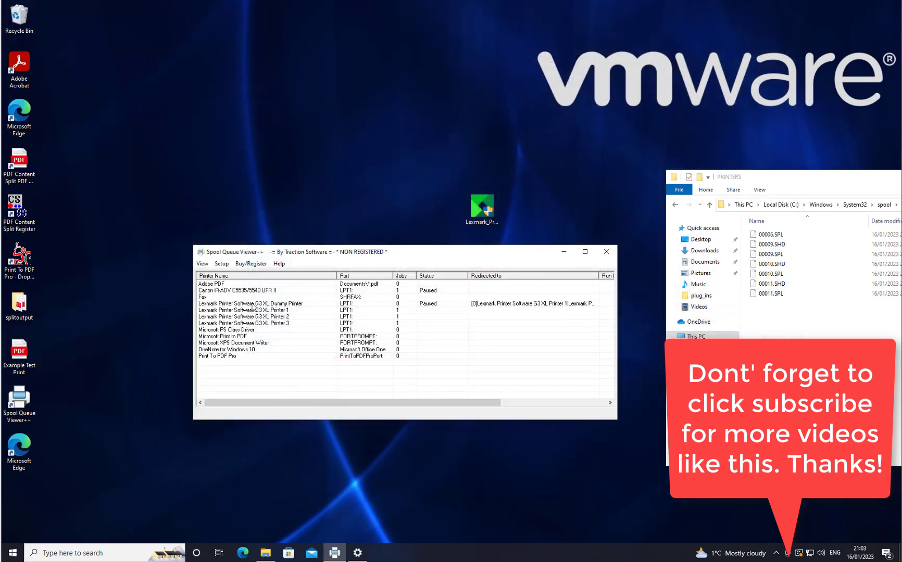
left_click(253, 304)
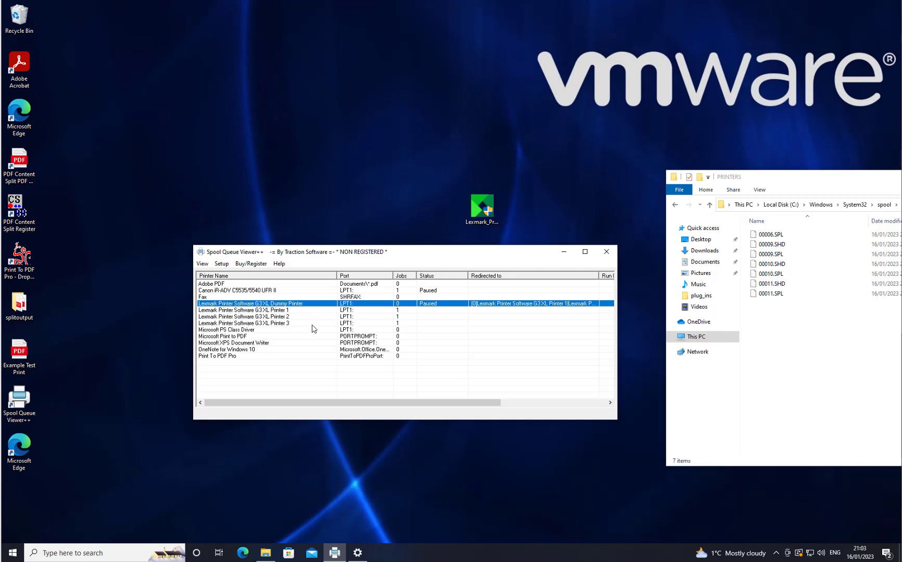
Send a test print to the Dummy Printer and view the redirected job in Printer 1's queue.
right_click(306, 306)
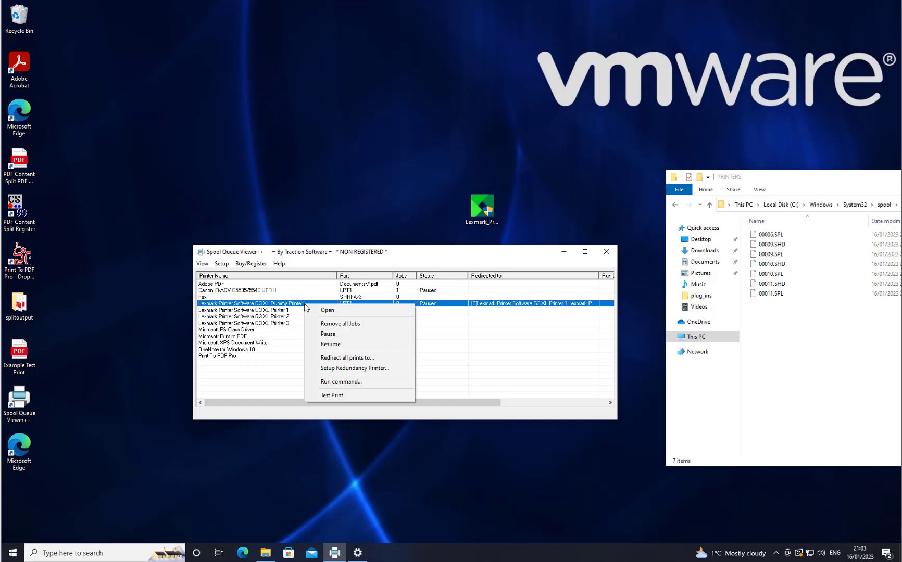
left_click(353, 395)
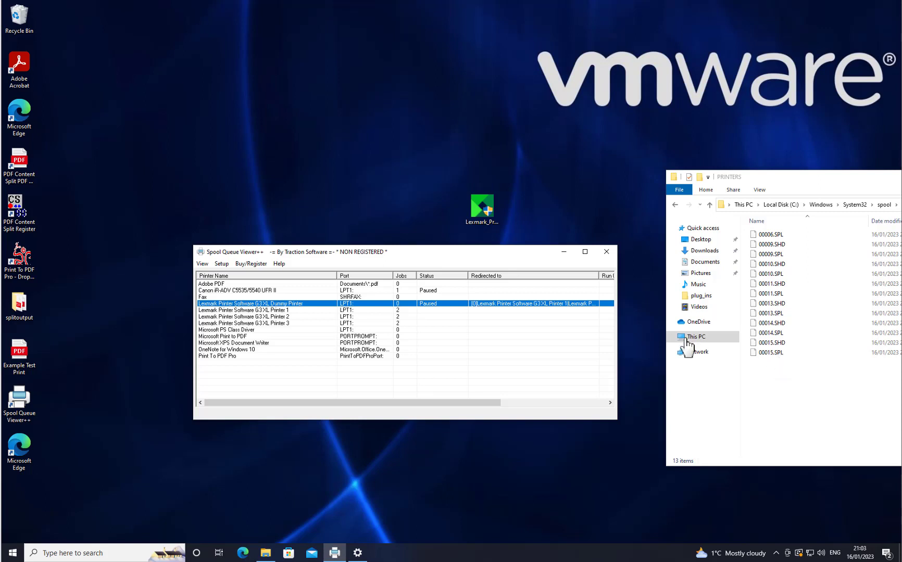
double_click(402, 310)
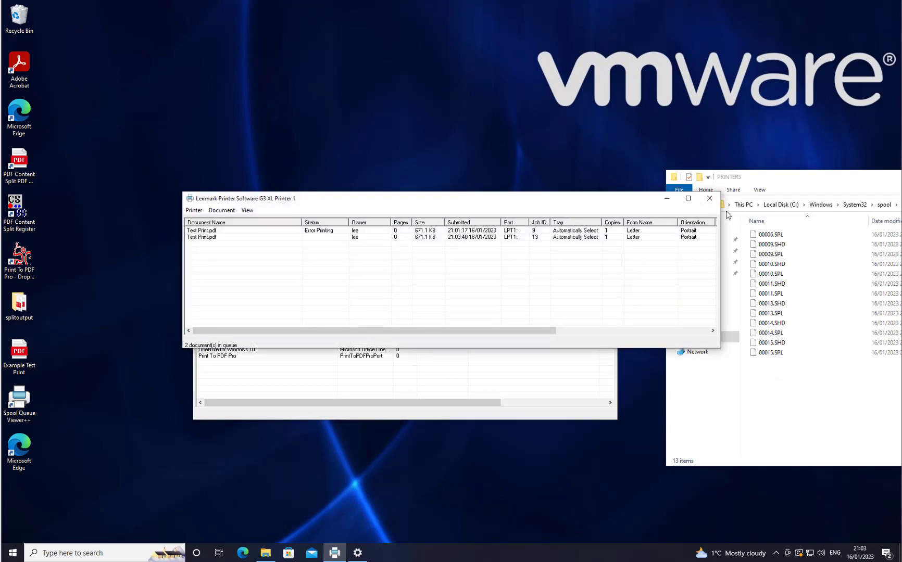
double_click(224, 237)
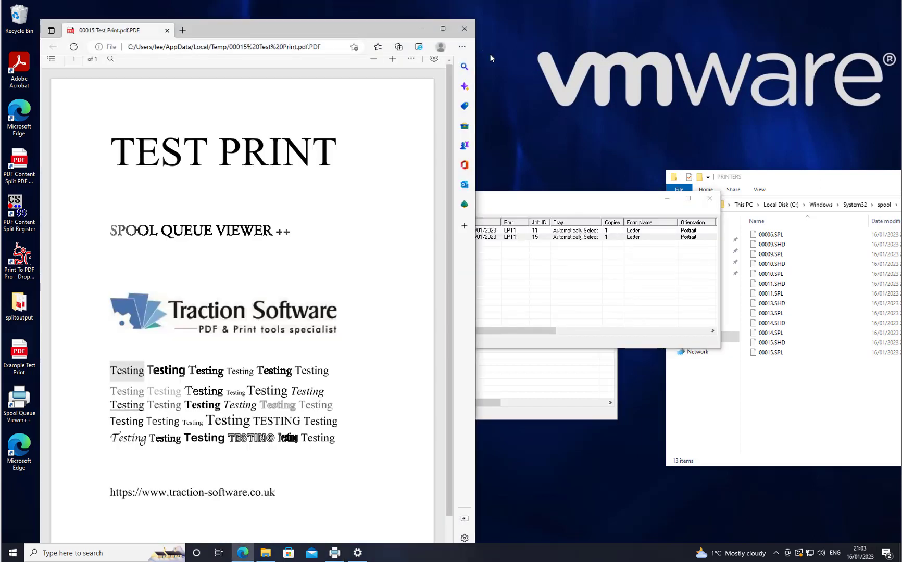
left_click(465, 29)
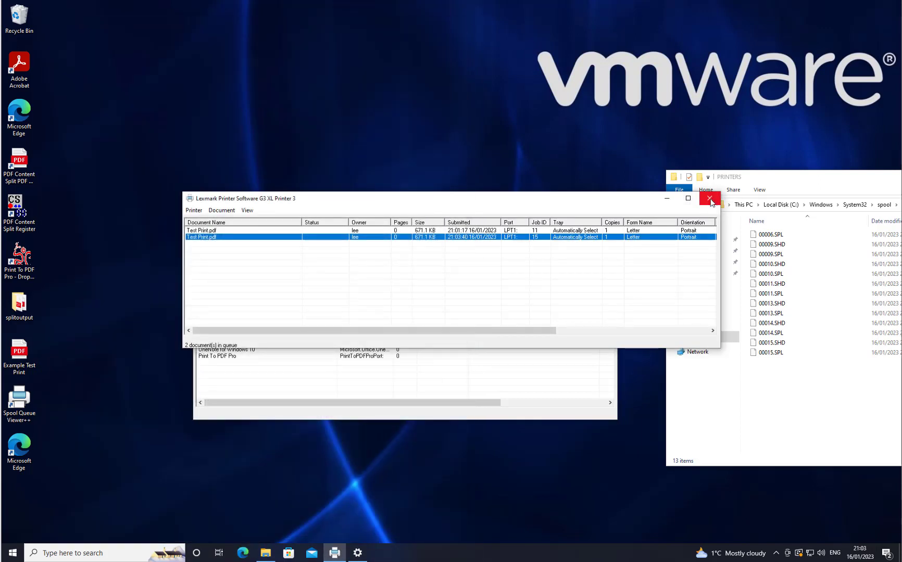
left_click(709, 198)
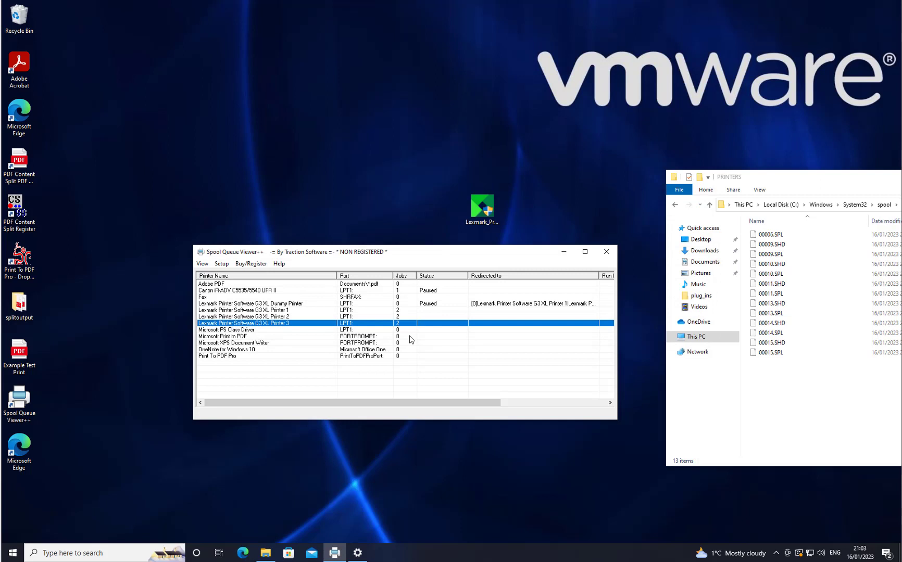
Set Delay redirection to 1 second in Setup > Options and save.
left_click(293, 311)
left_click(292, 317)
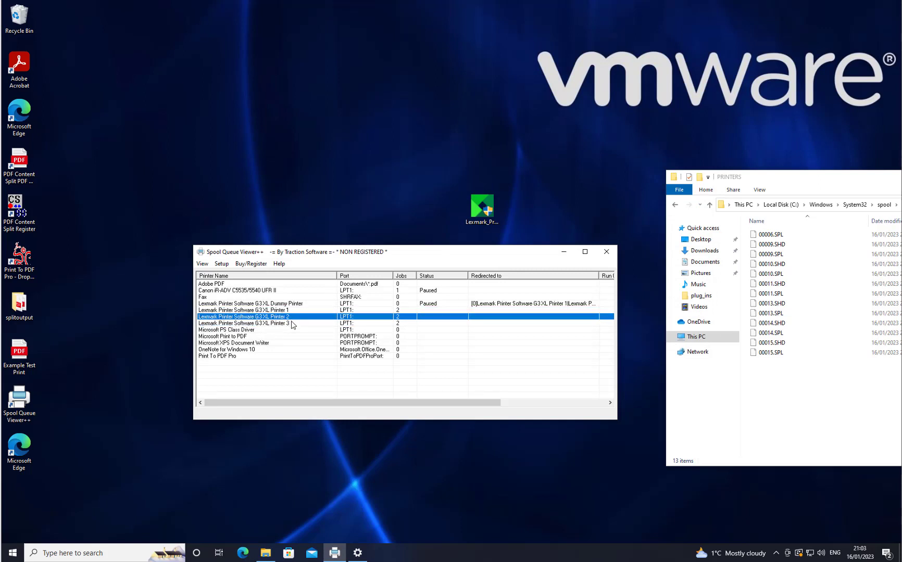
left_click(292, 324)
left_click(221, 264)
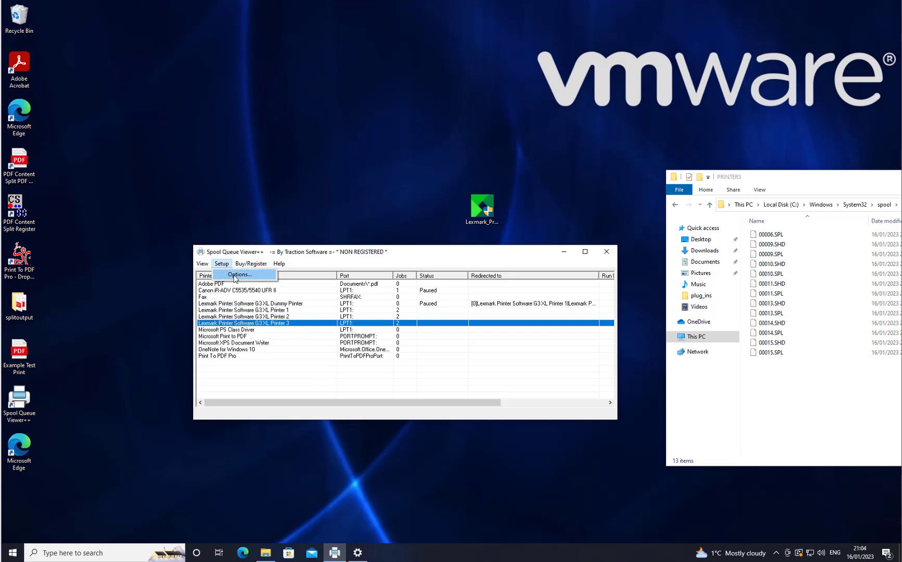
left_click(235, 276)
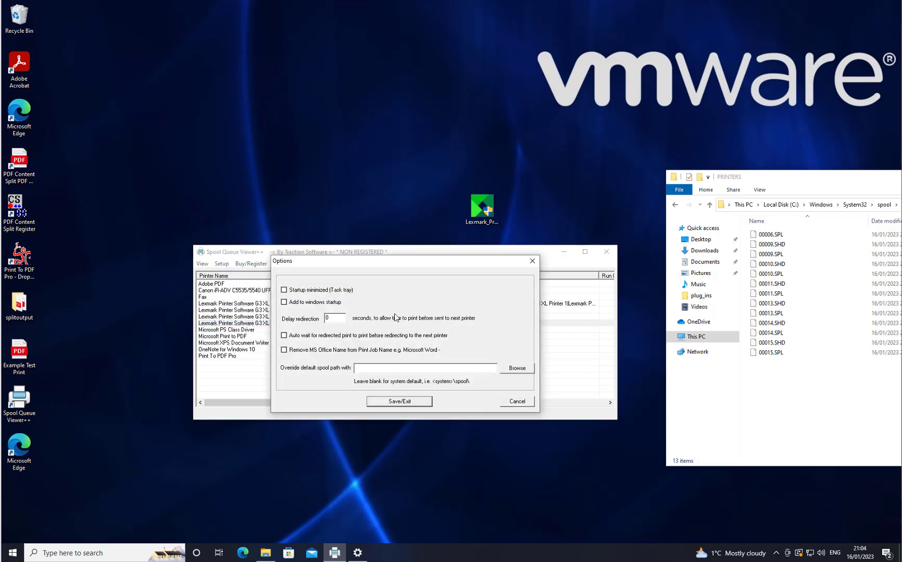
double_click(333, 318)
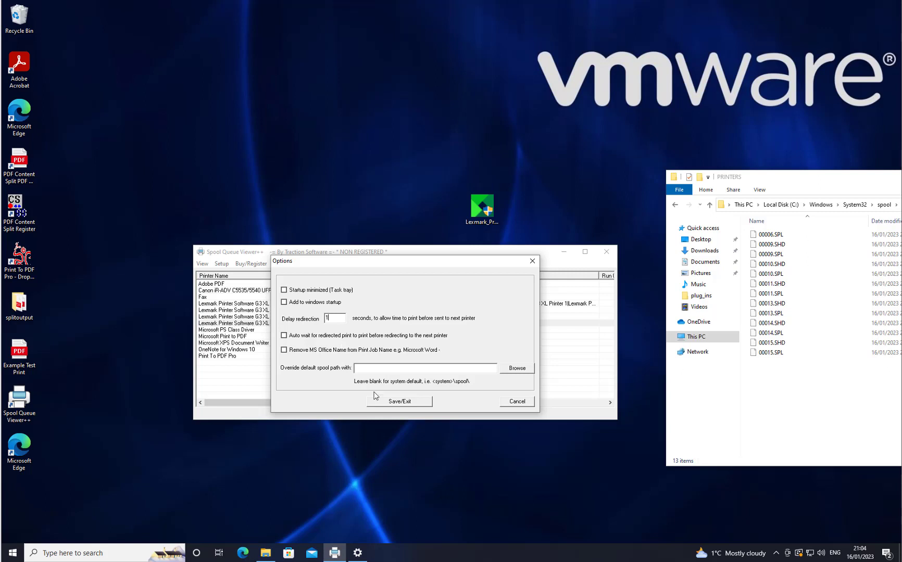
left_click(397, 402)
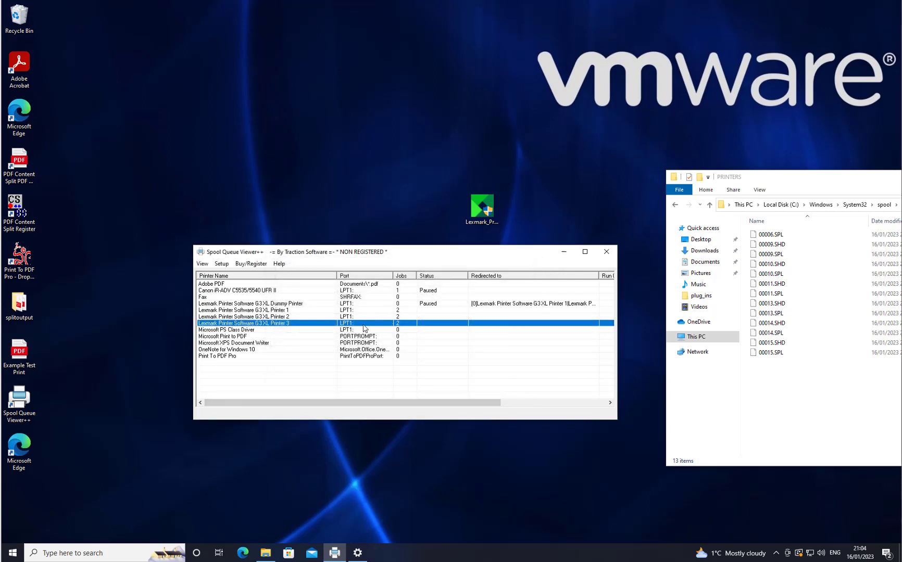
Send another test print to the Dummy Printer and confirm Printer 3 now holds 3 jobs.
right_click(295, 304)
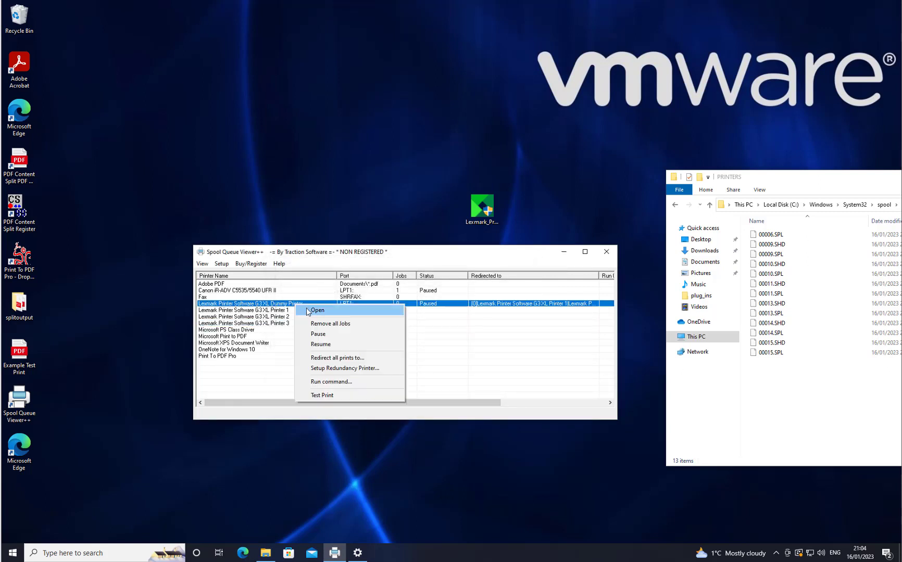
left_click(353, 396)
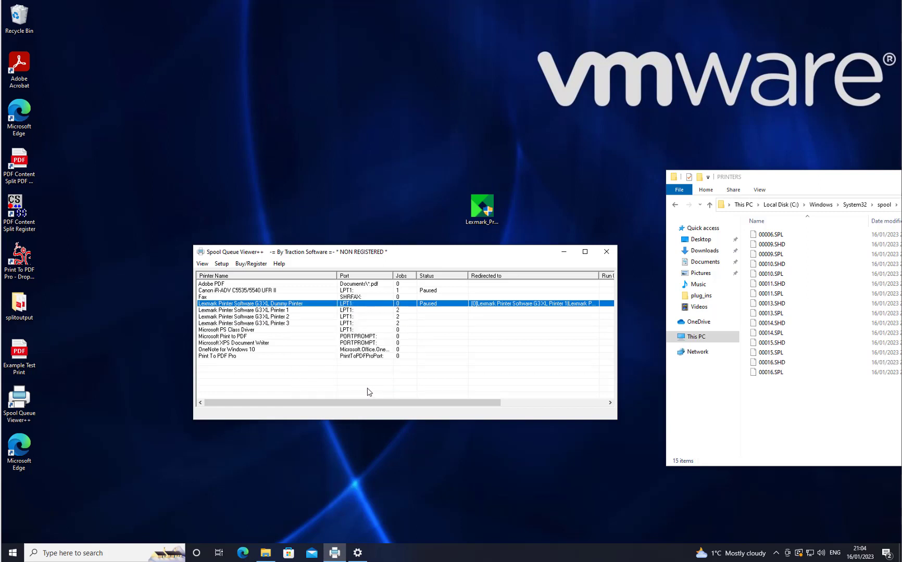
left_click(403, 321)
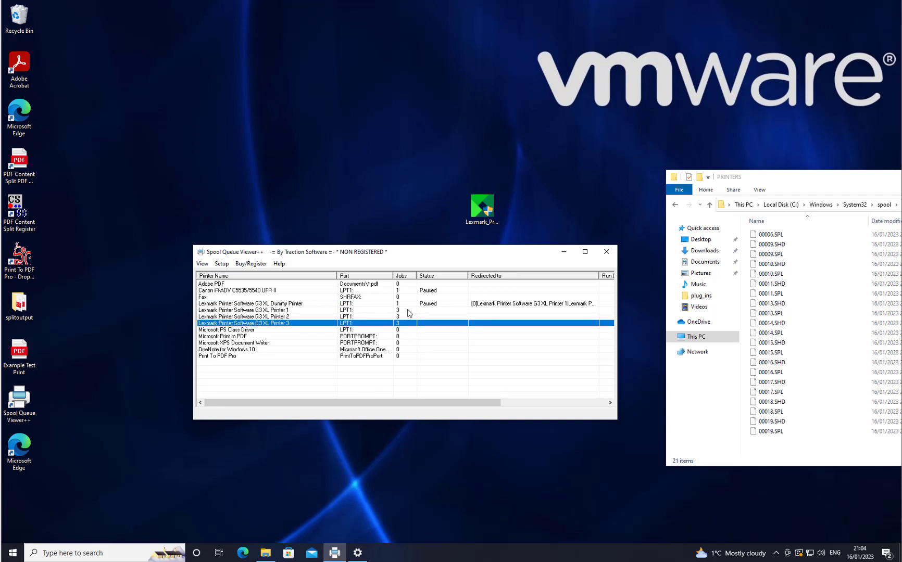